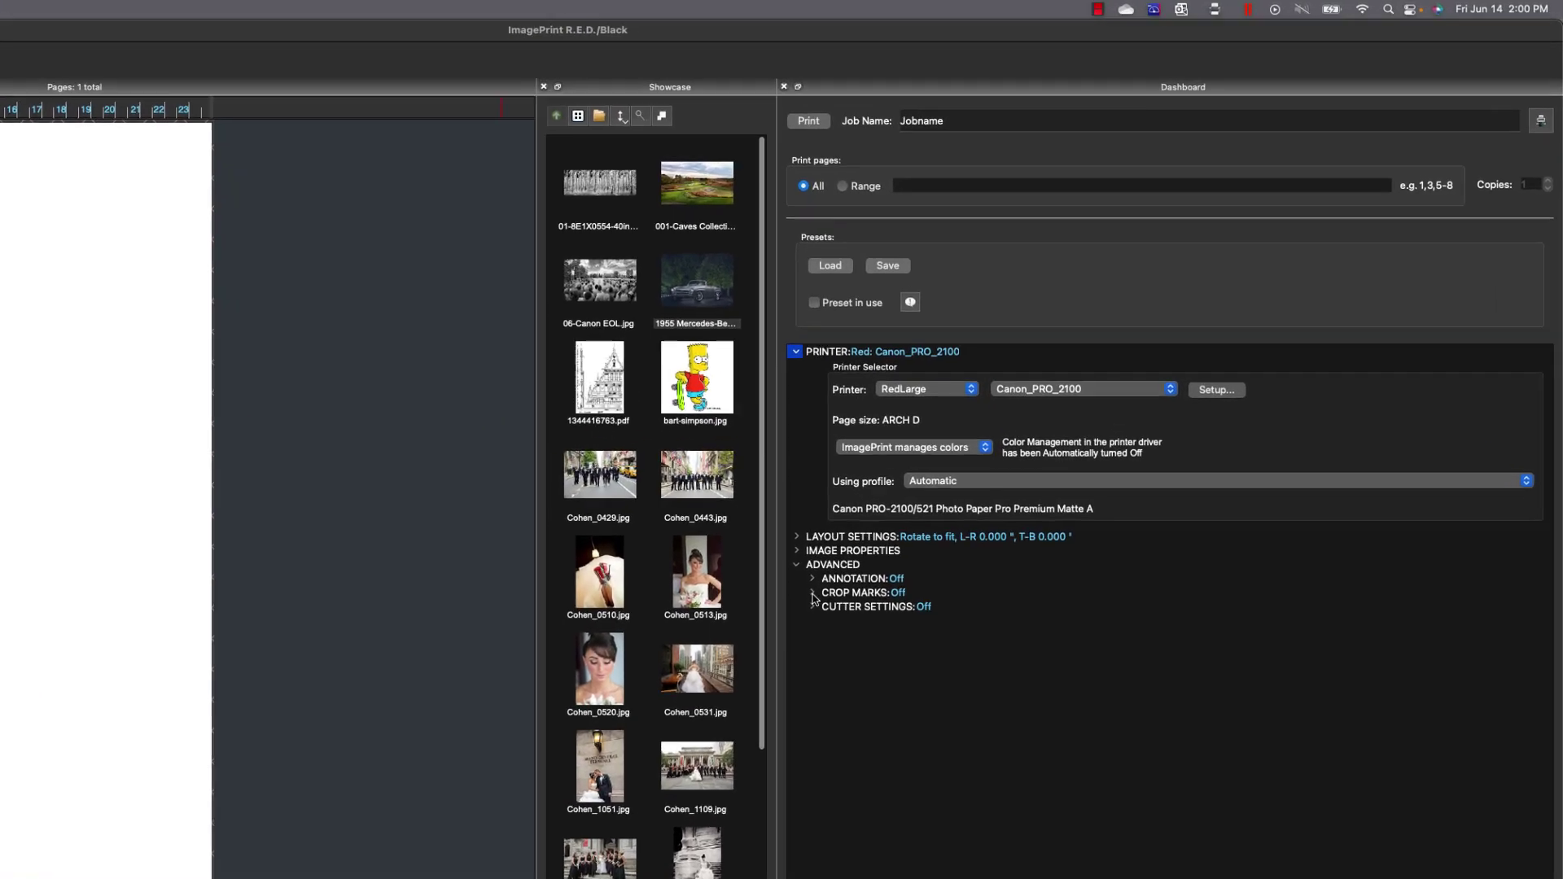
# Step: Turn on printed crop marks in the advanced print settings
pyautogui.click(812, 595)
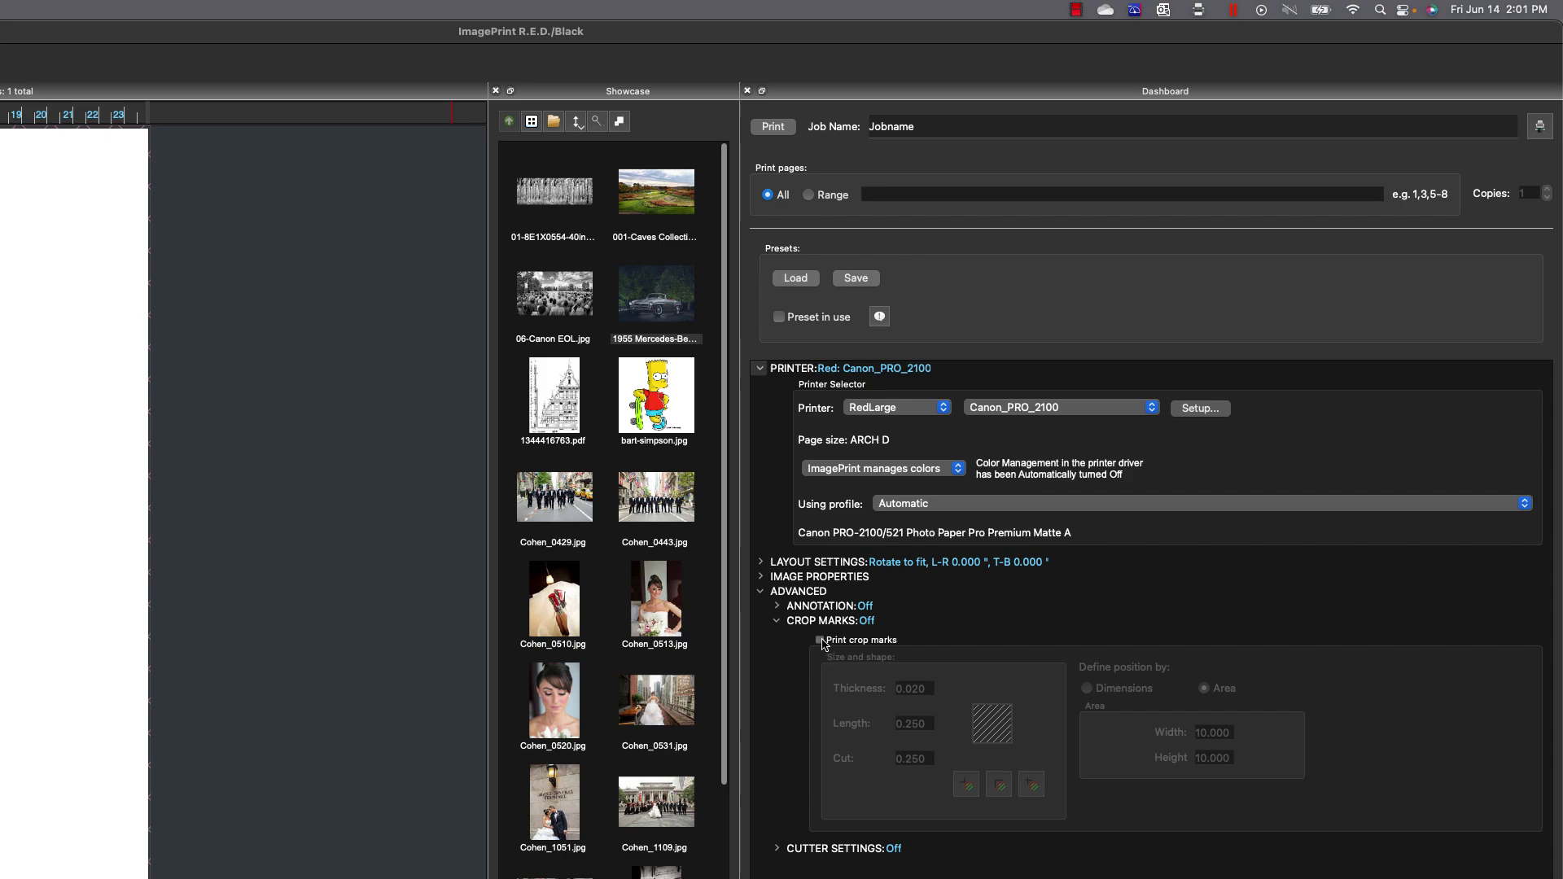
pyautogui.click(820, 640)
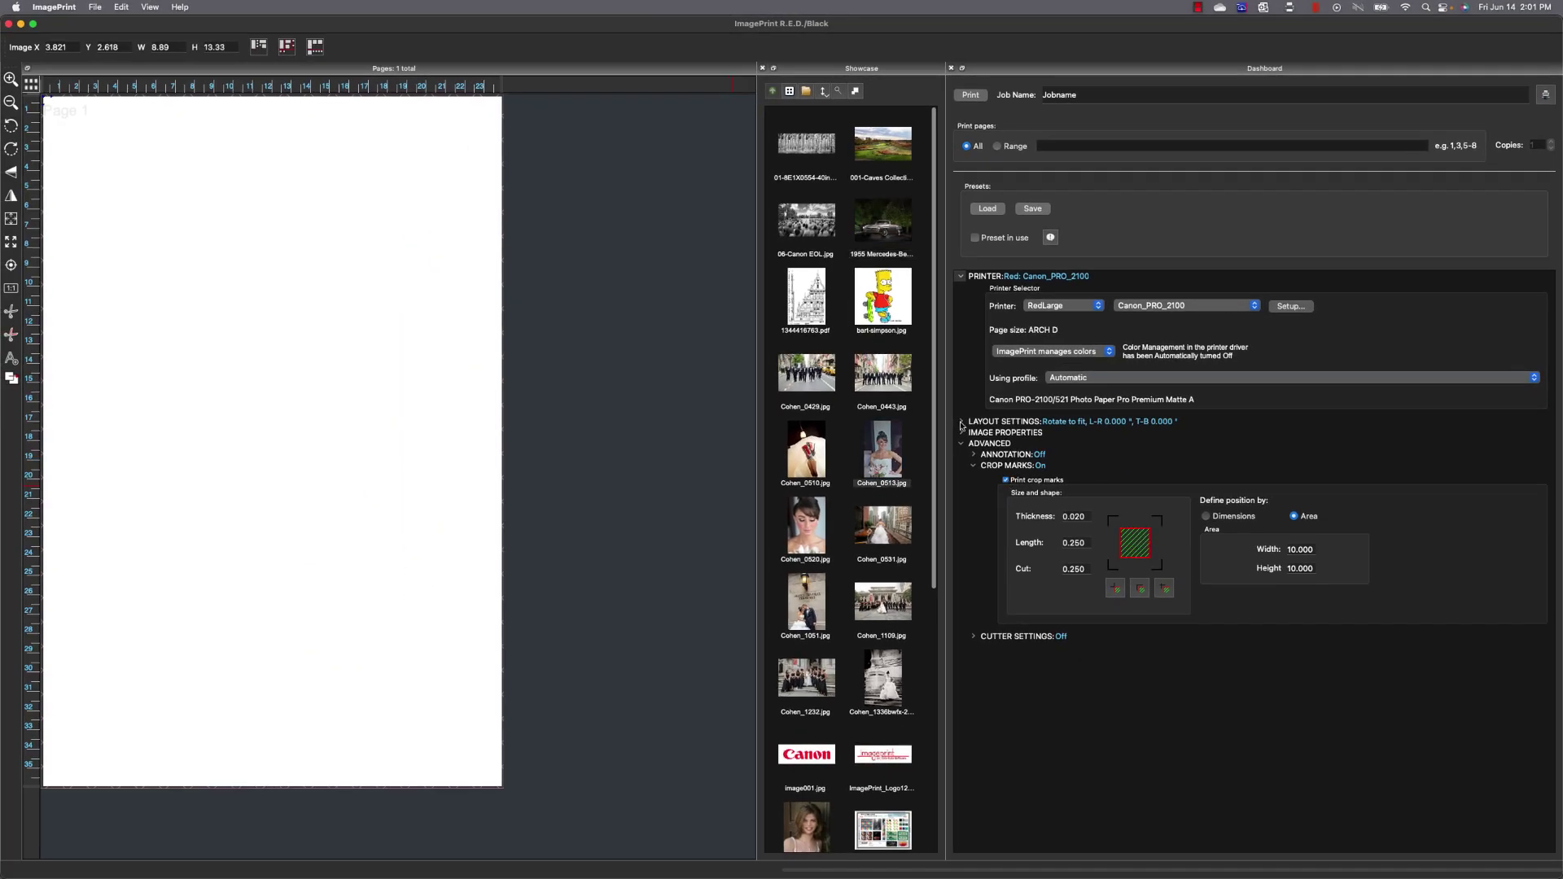
# Step: Limit the layout's bounding box to a maximum width of 8 inches and a maximum height of 8 inches
pyautogui.click(961, 422)
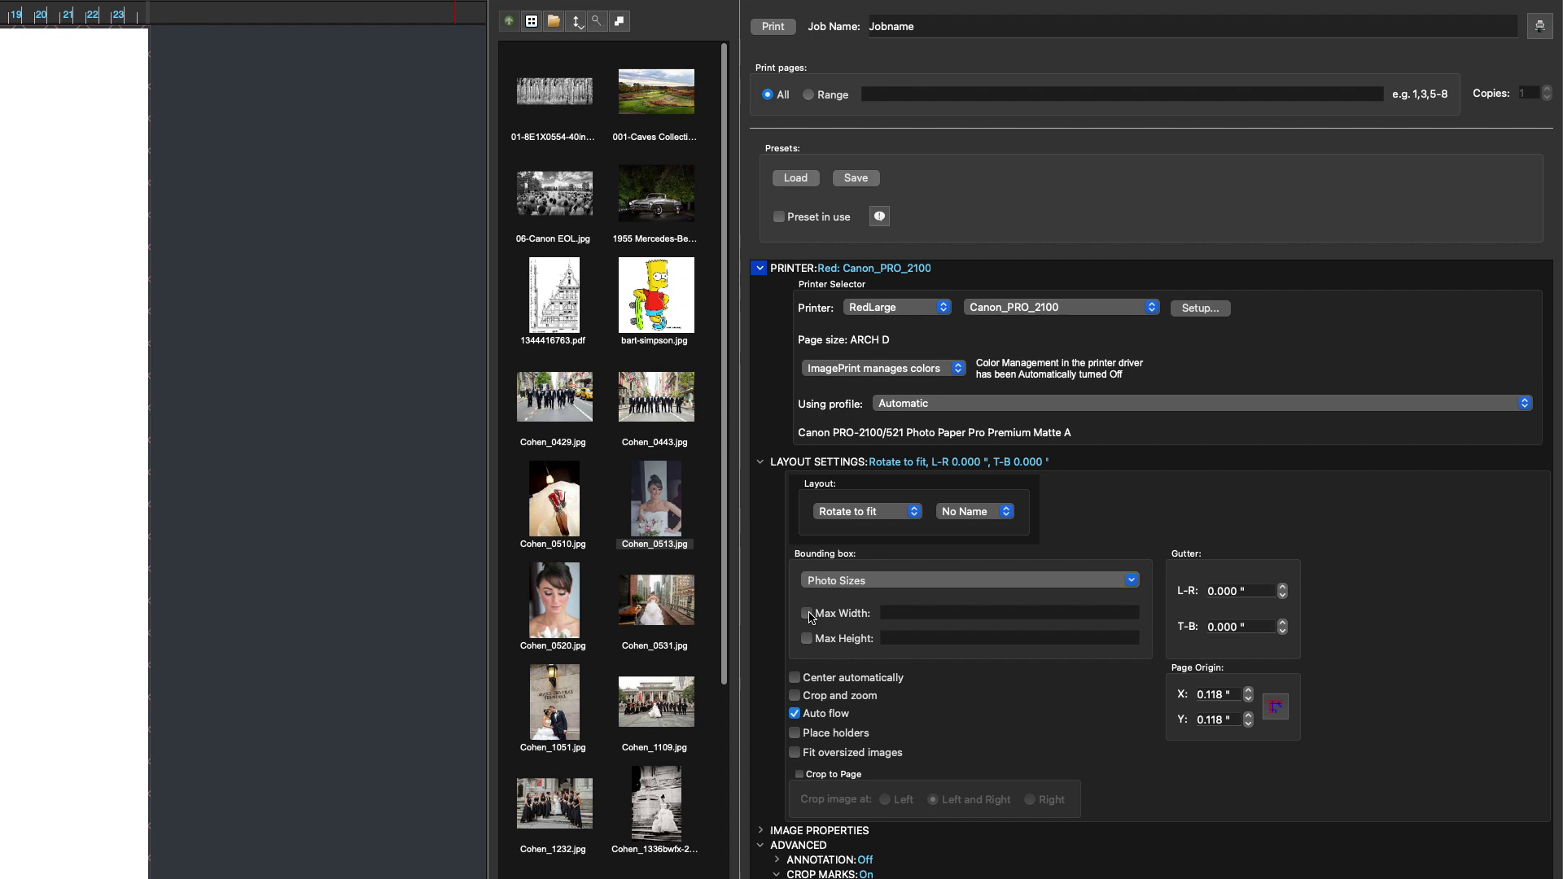
pyautogui.click(807, 613)
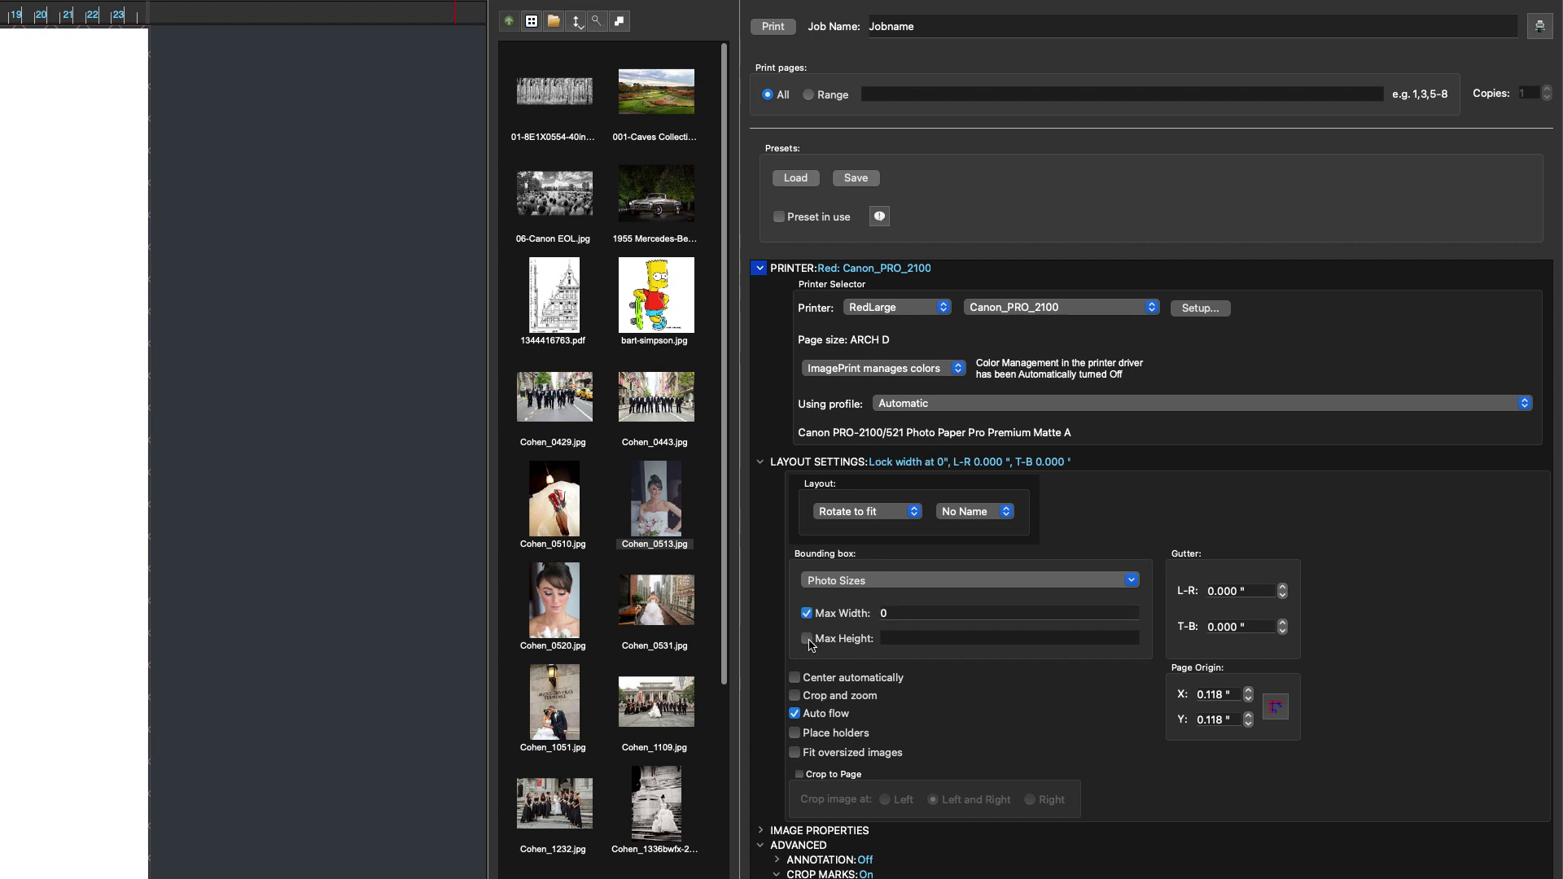
pyautogui.click(807, 638)
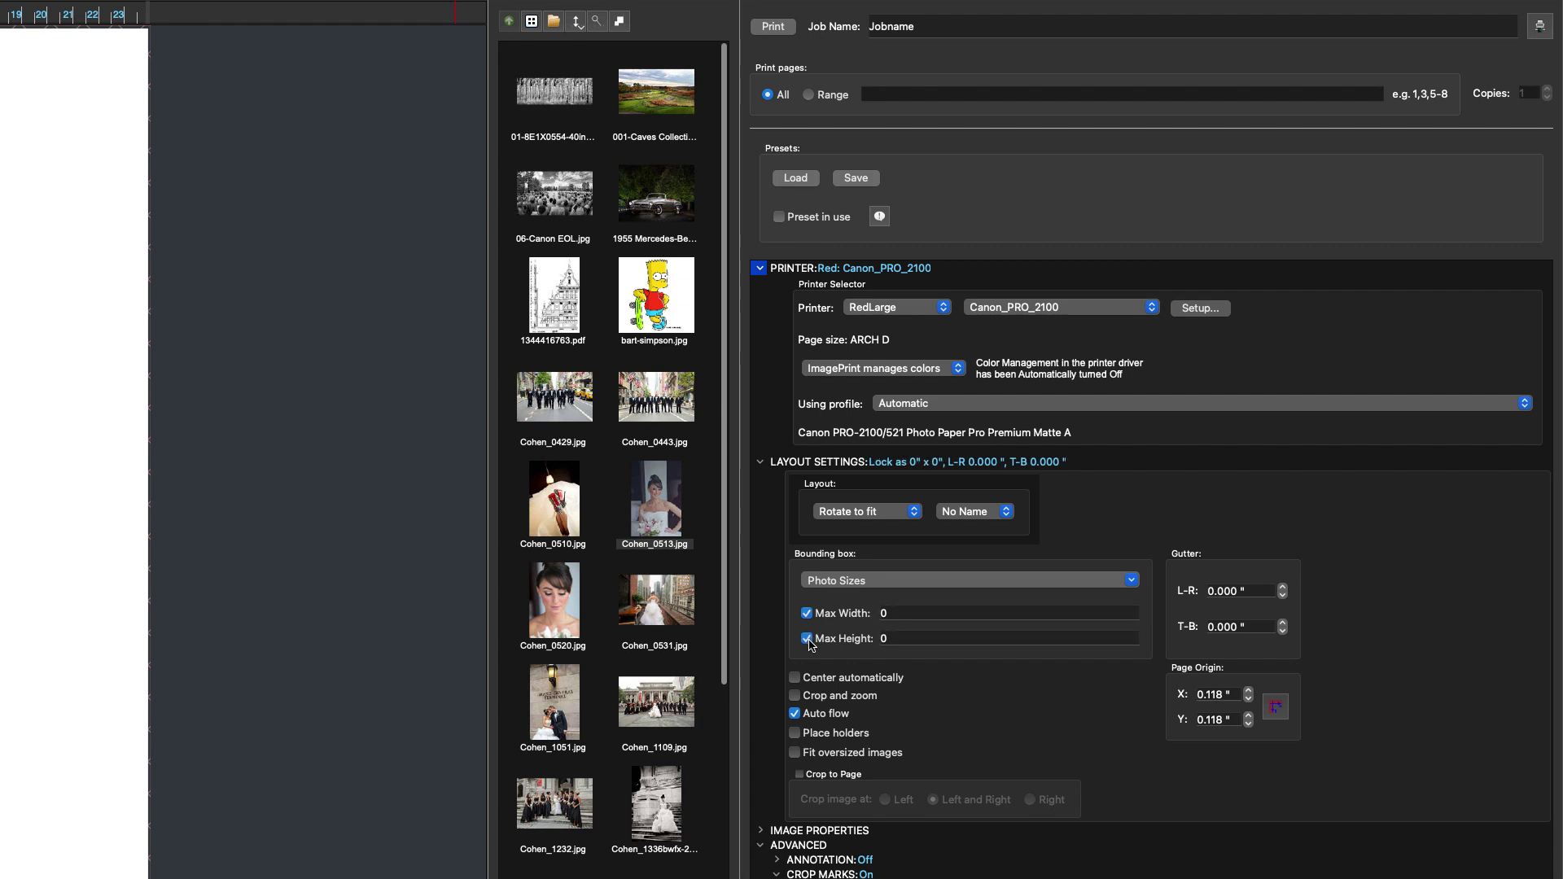
pyautogui.click(906, 613)
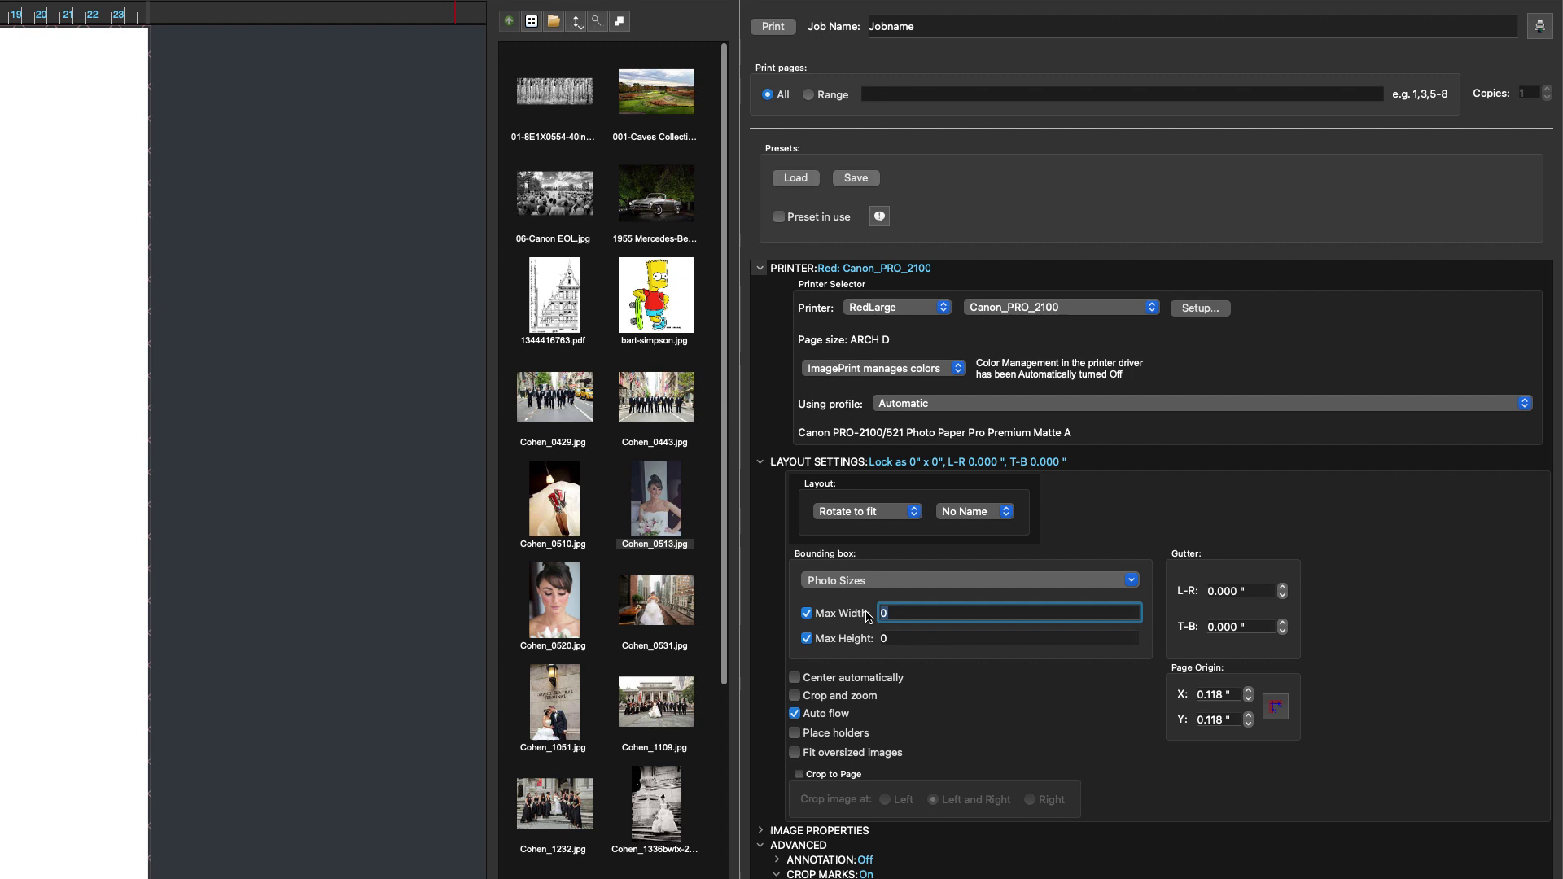
pyautogui.write('8')
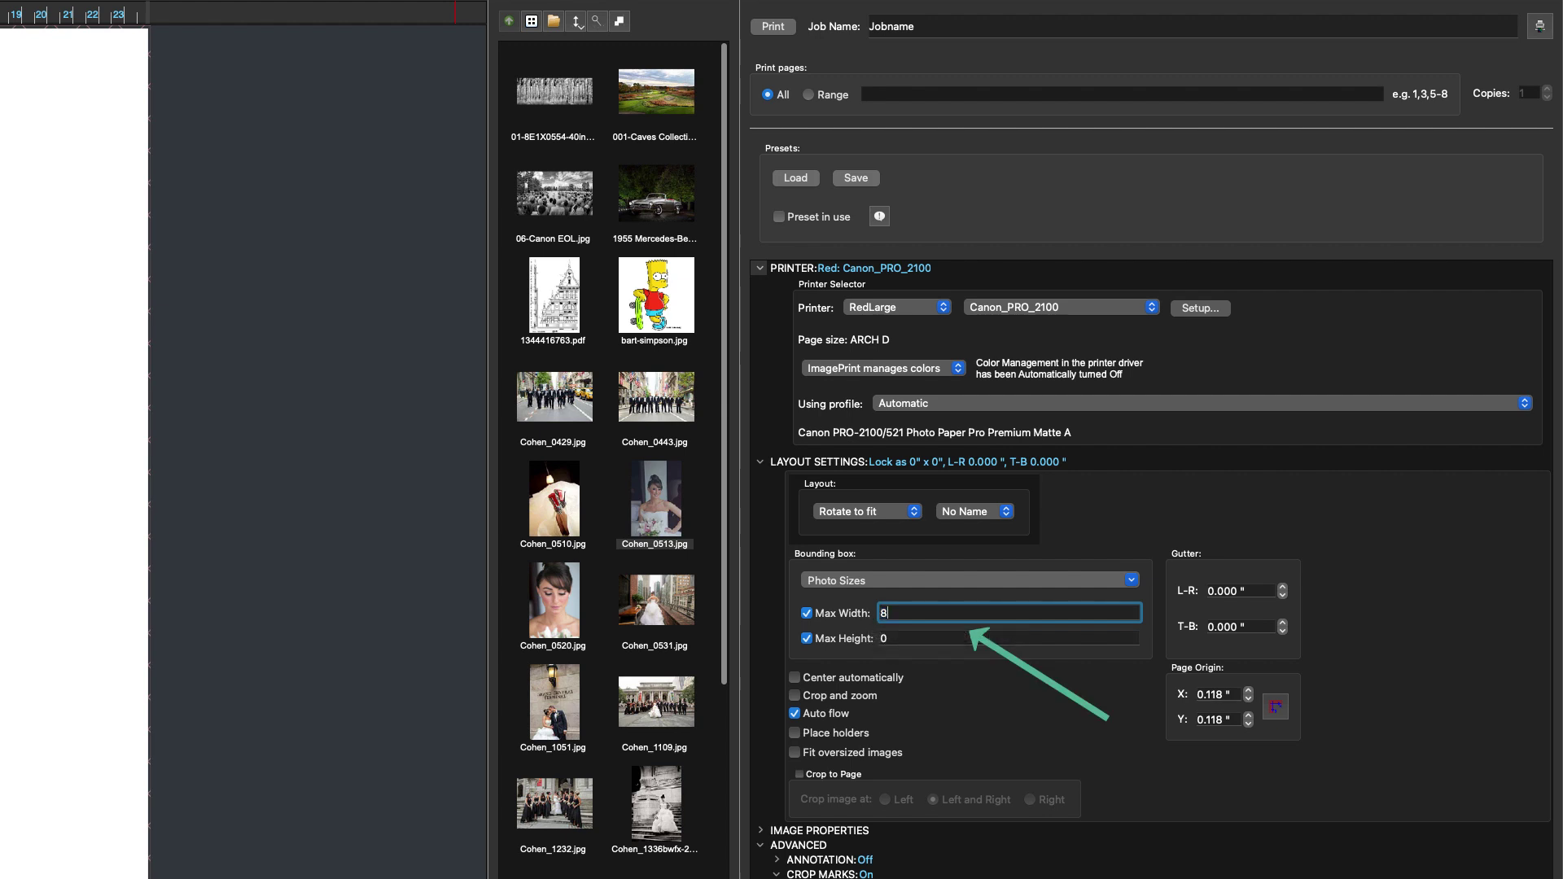
pyautogui.press('Tab')
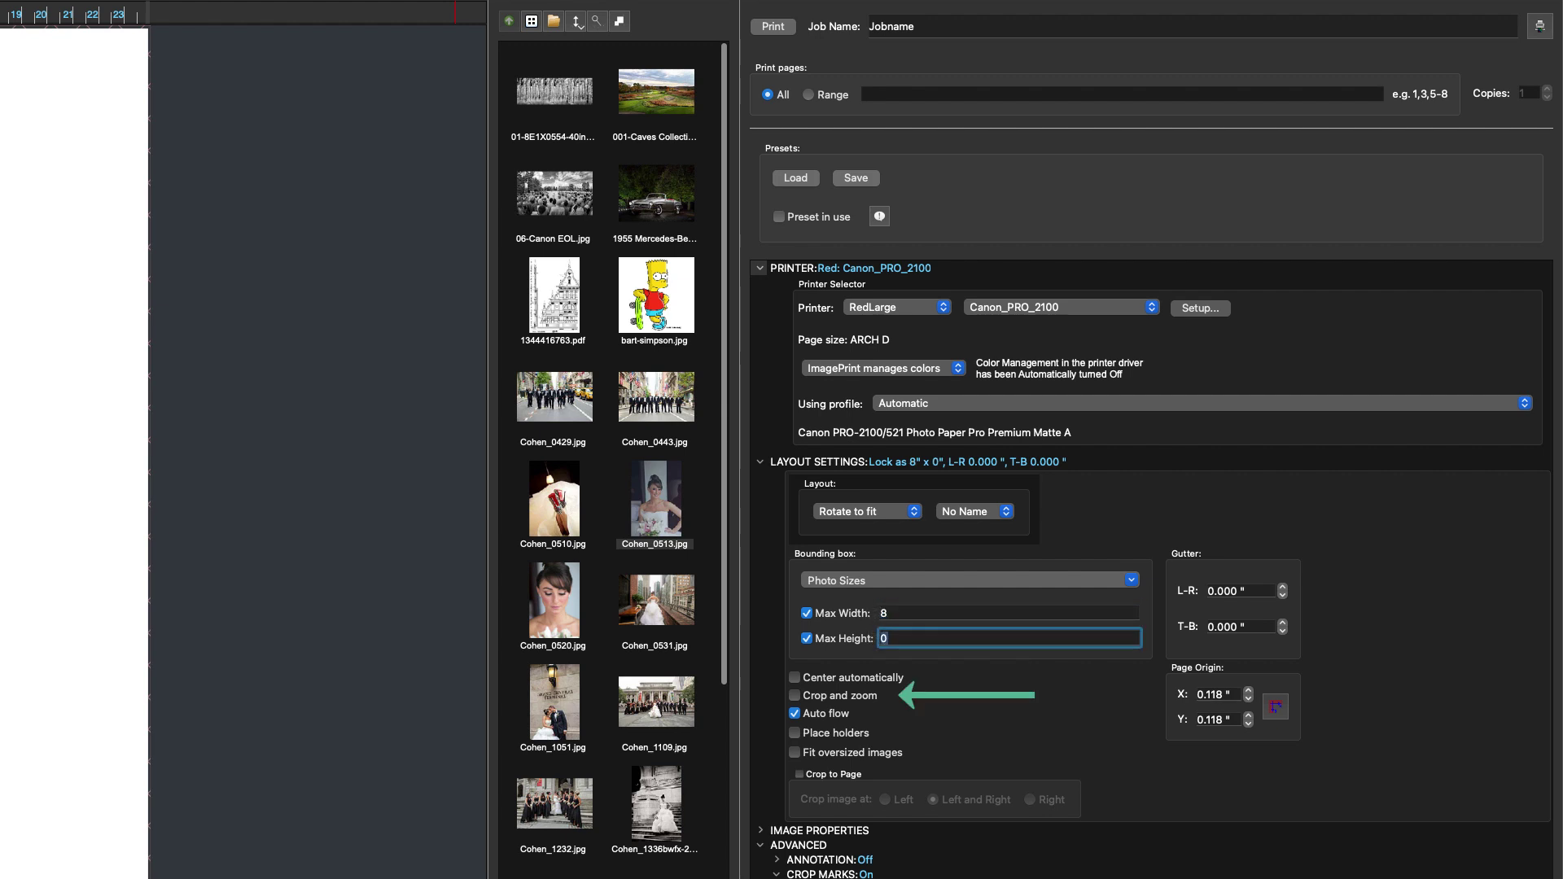
pyautogui.write('8')
pyautogui.press('Return')
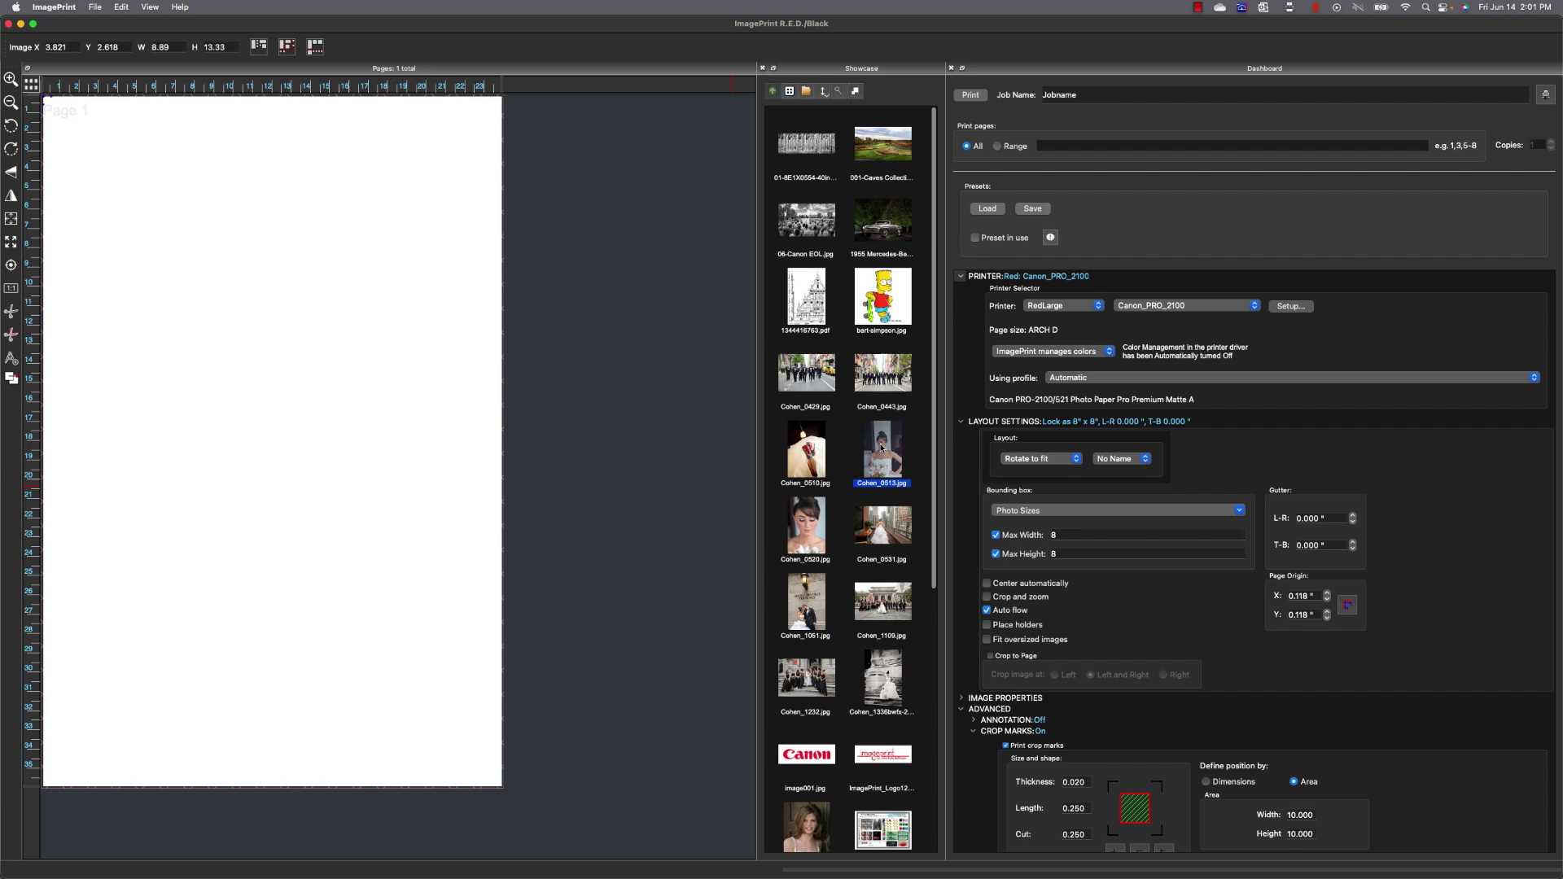
# Step: Place six images on the page: wedding photos 0513, 0531 and 1051, the 01-8E1X0554 panorama, the 1955 Mercedes and 06-Canon EOL
pyautogui.doubleClick(881, 447)
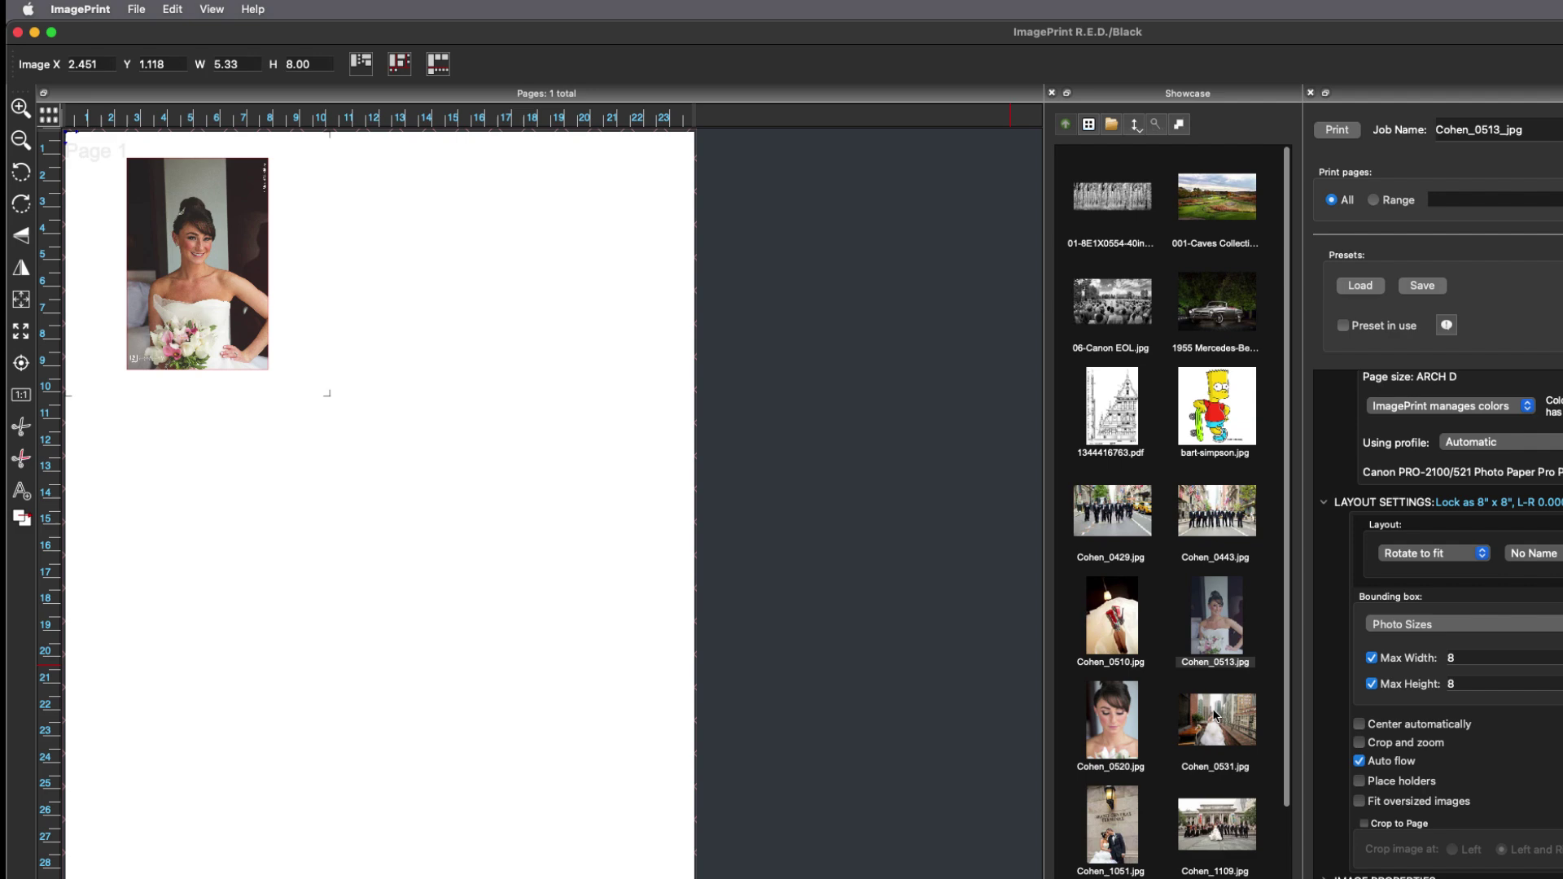
pyautogui.click(1215, 715)
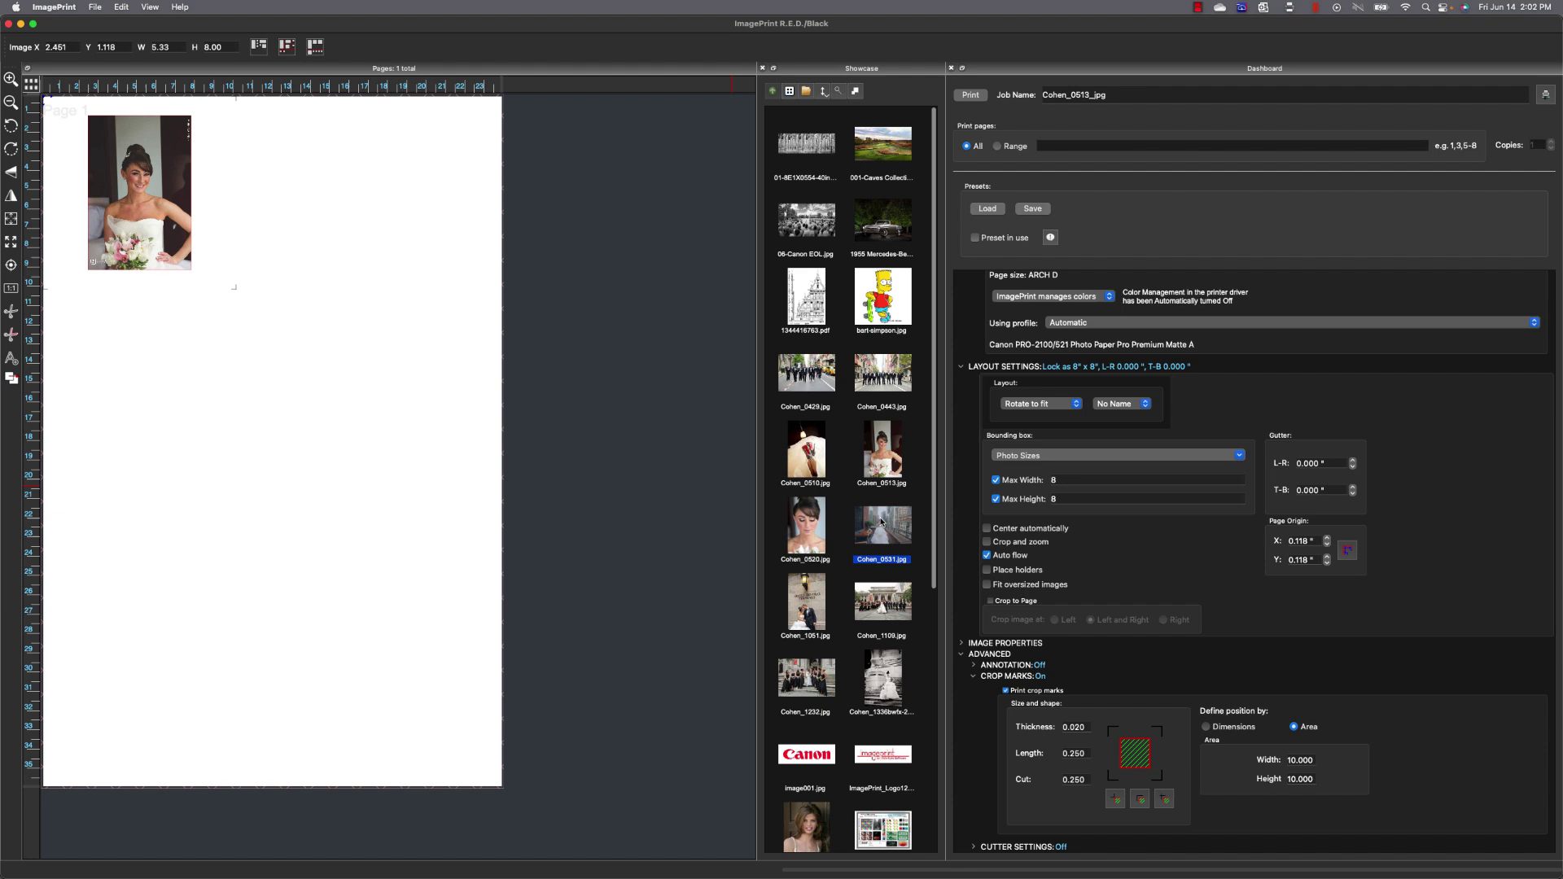
pyautogui.doubleClick(881, 522)
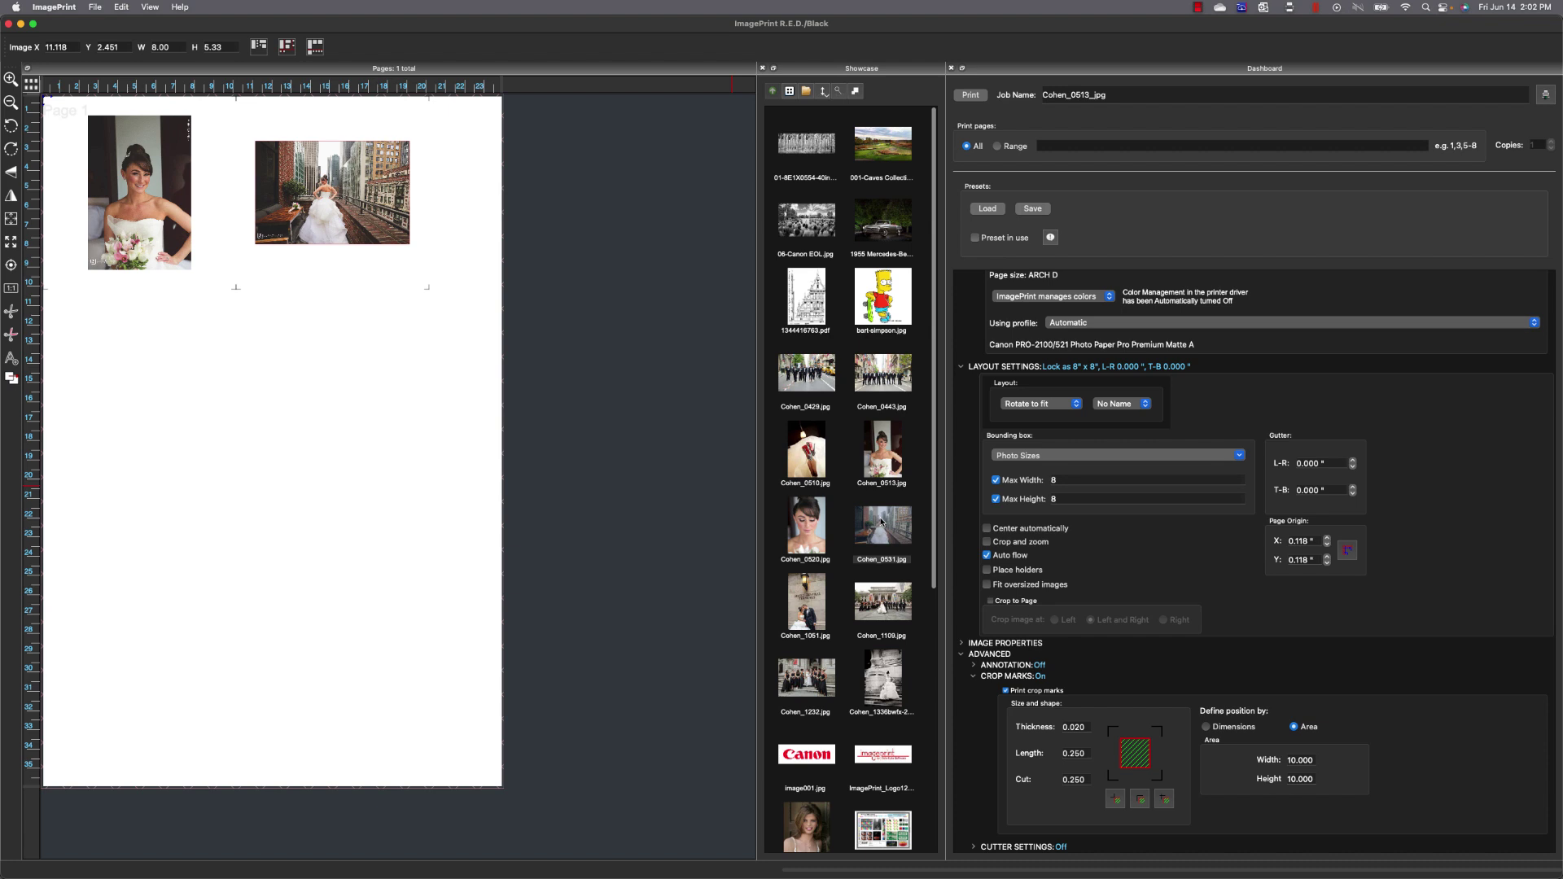
pyautogui.doubleClick(806, 149)
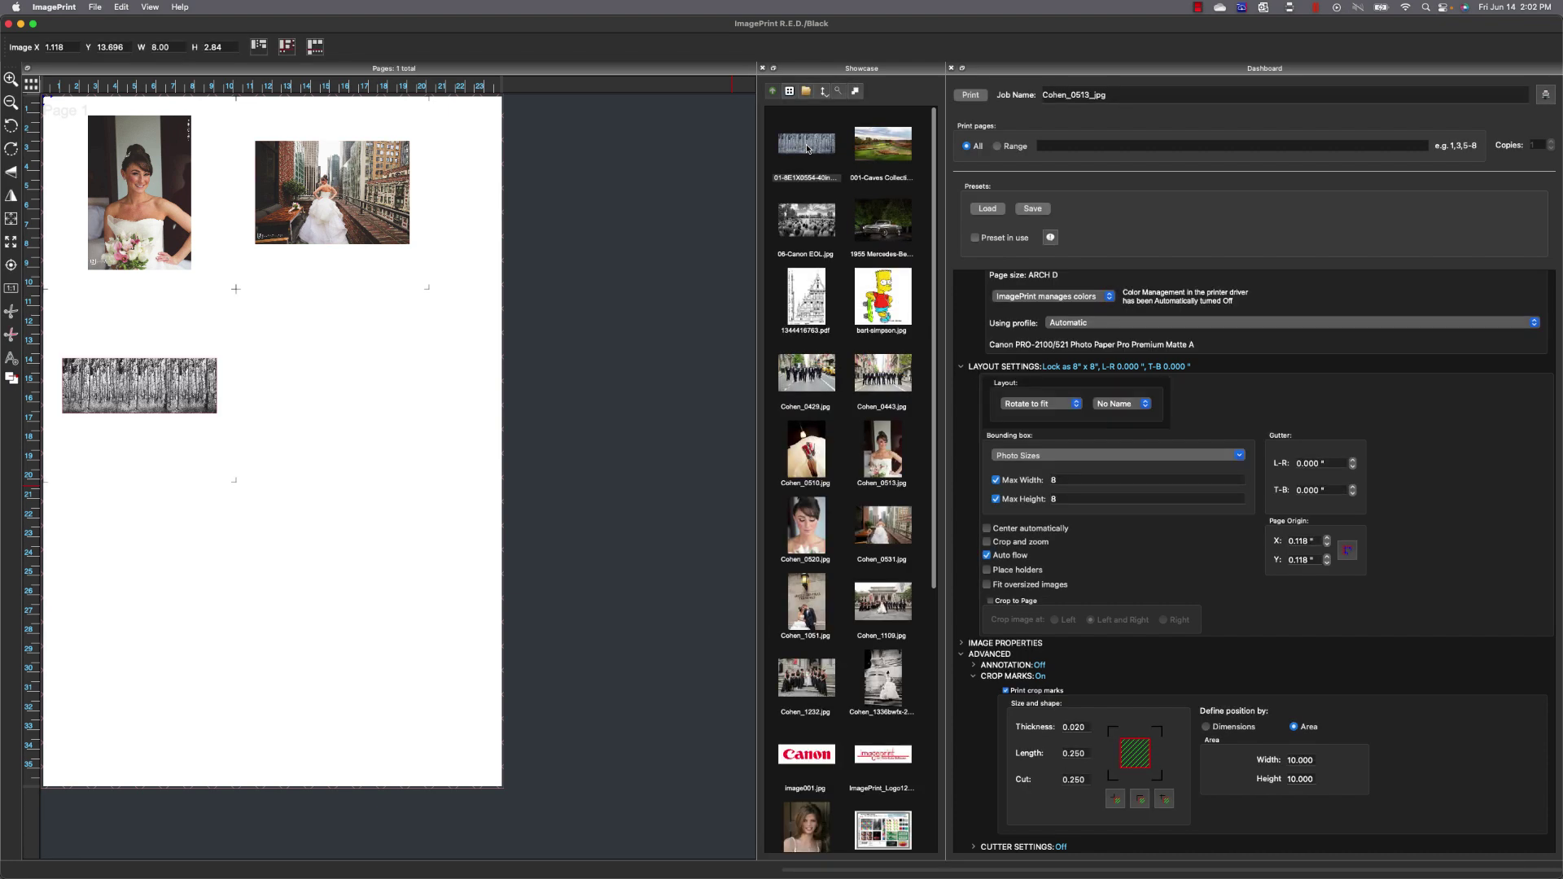
pyautogui.doubleClick(873, 222)
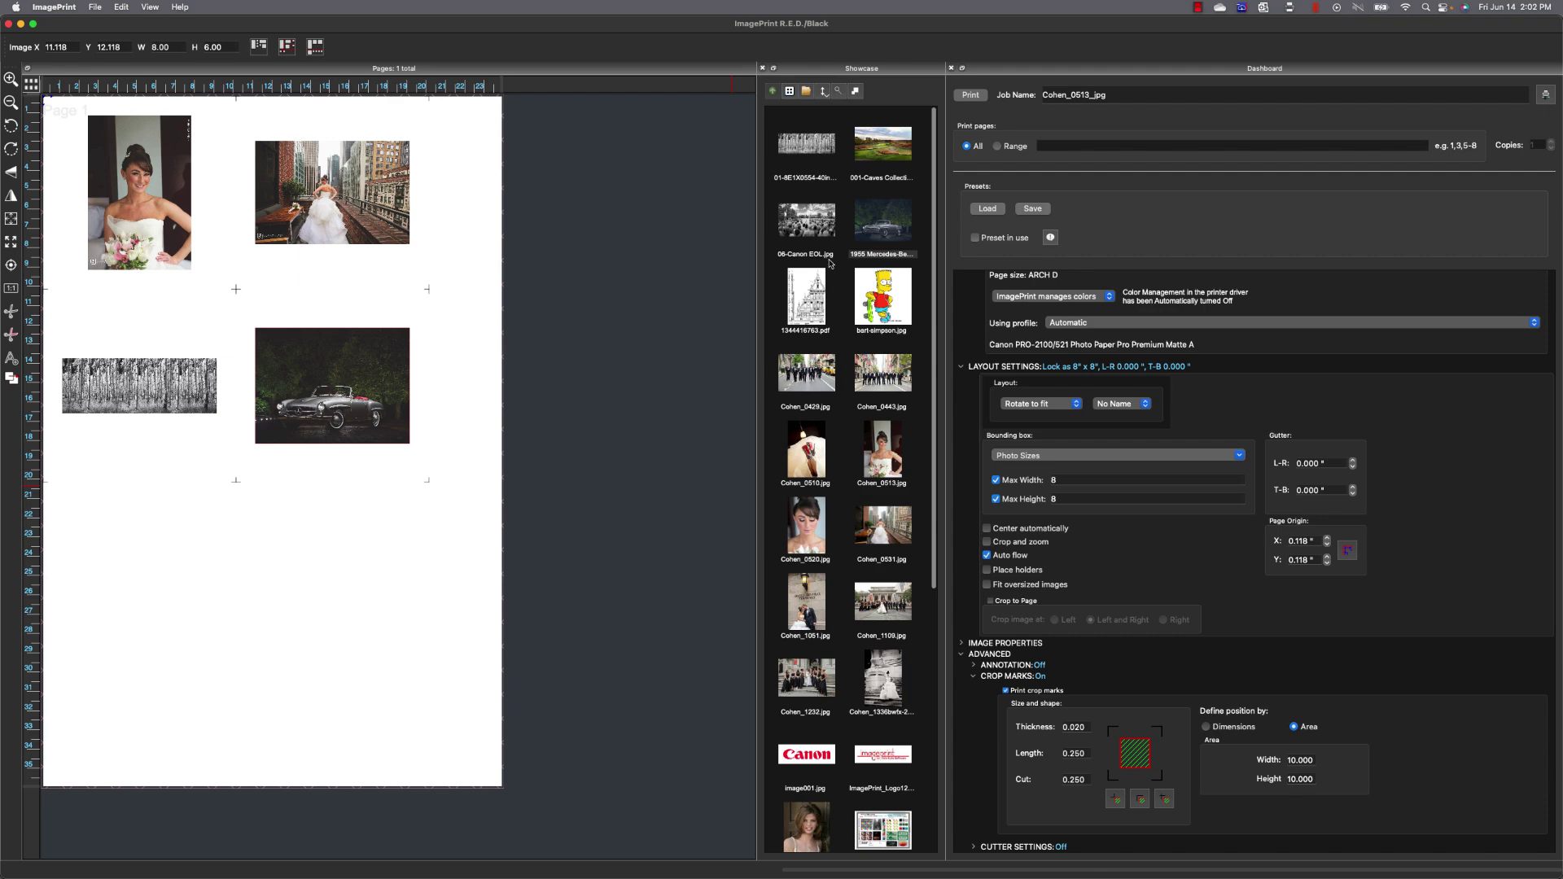
pyautogui.doubleClick(829, 227)
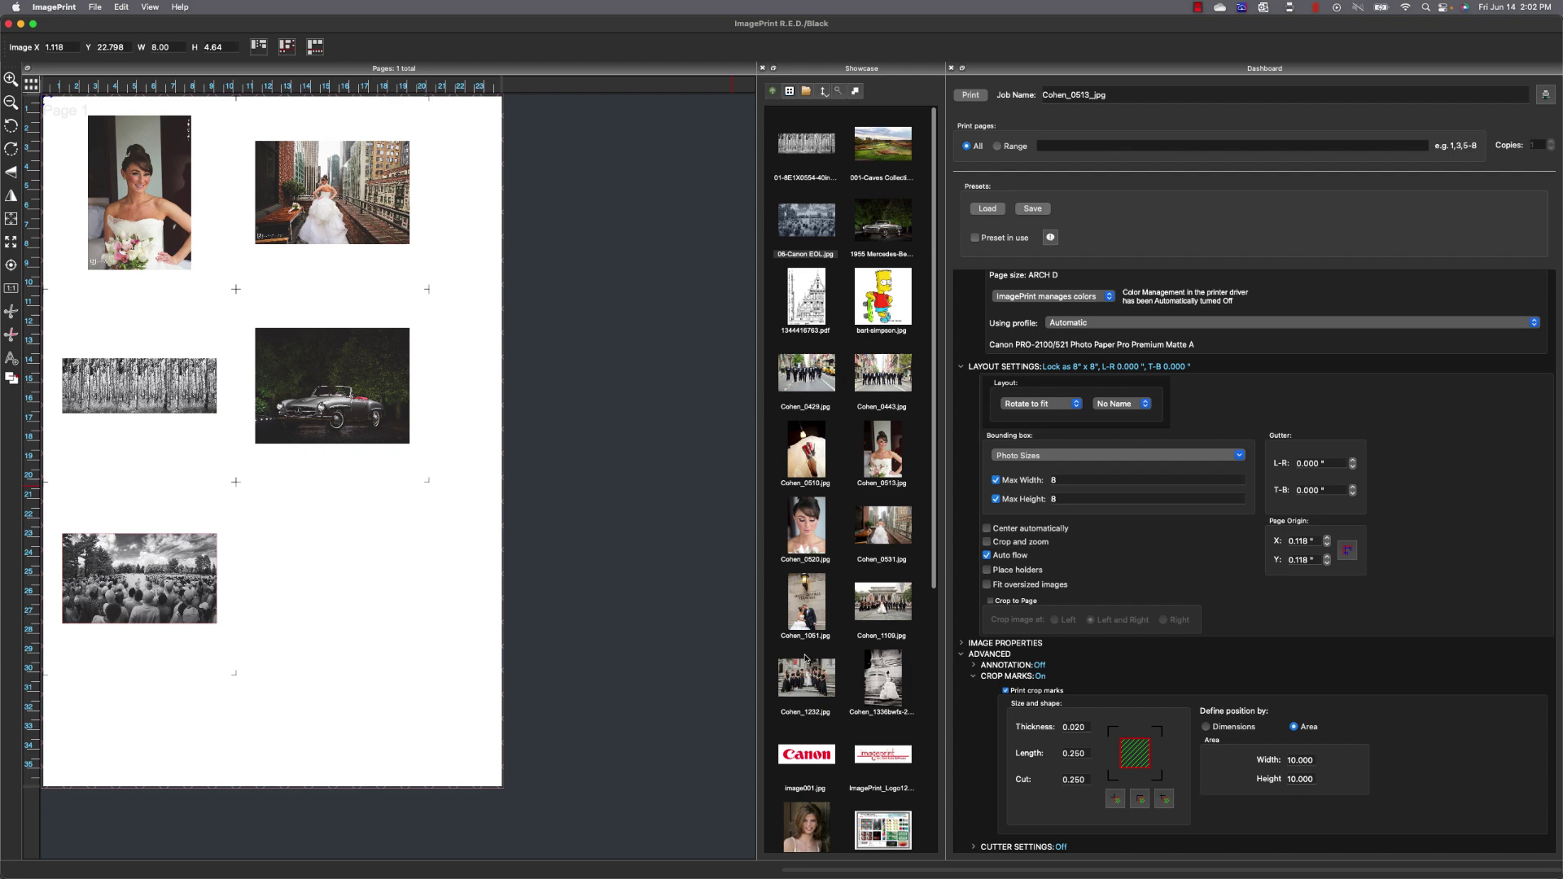
pyautogui.doubleClick(811, 611)
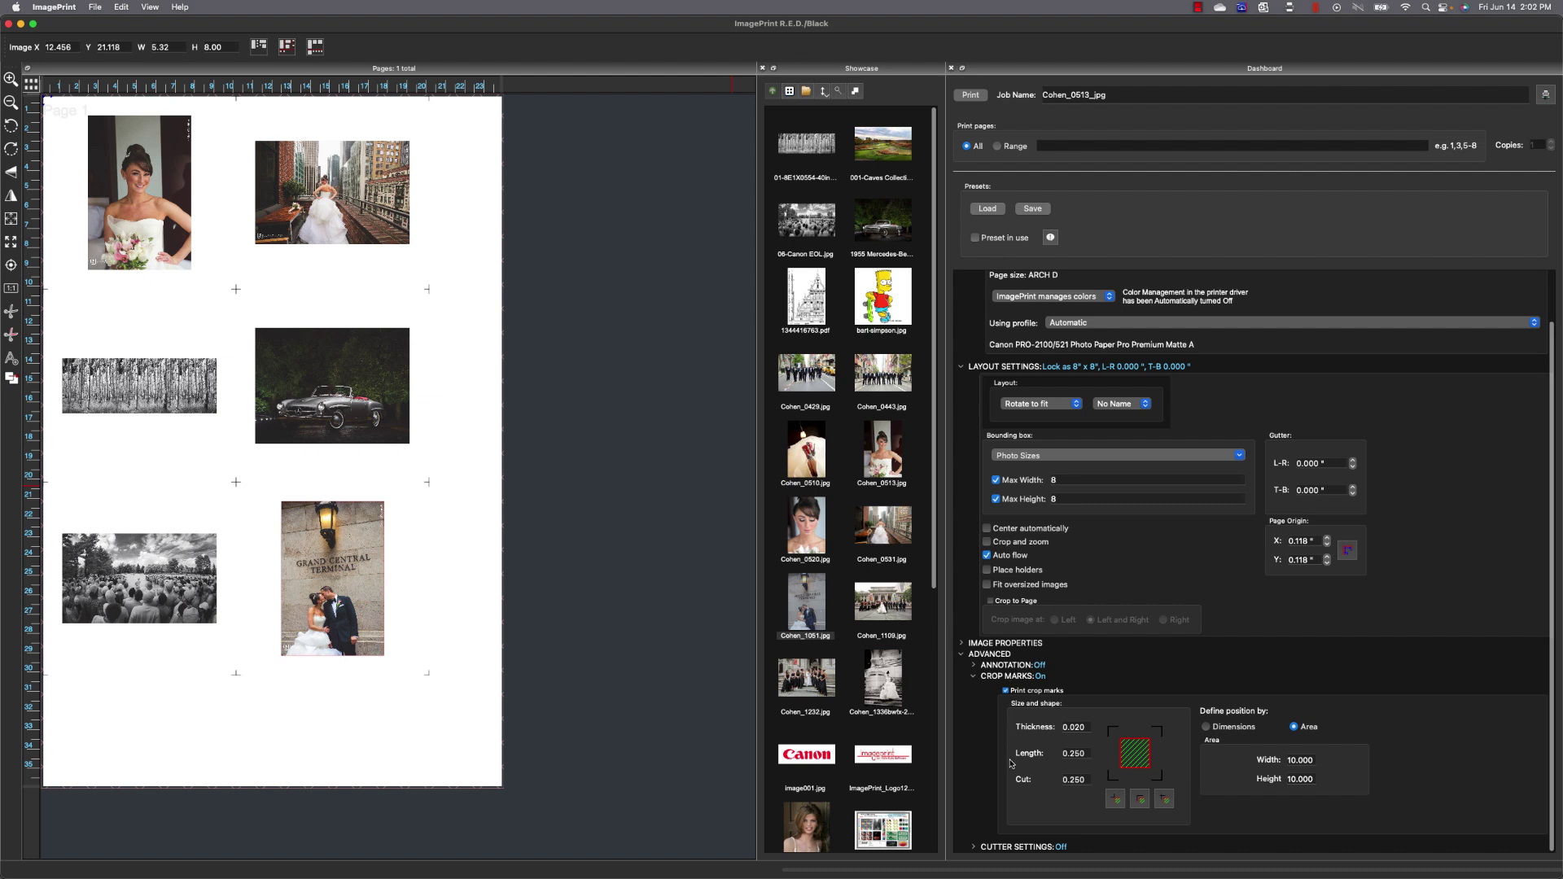
# Step: Turn on Cut-it-out in the cutter settings and apply Tight Shuffle to the placed images
pyautogui.click(974, 848)
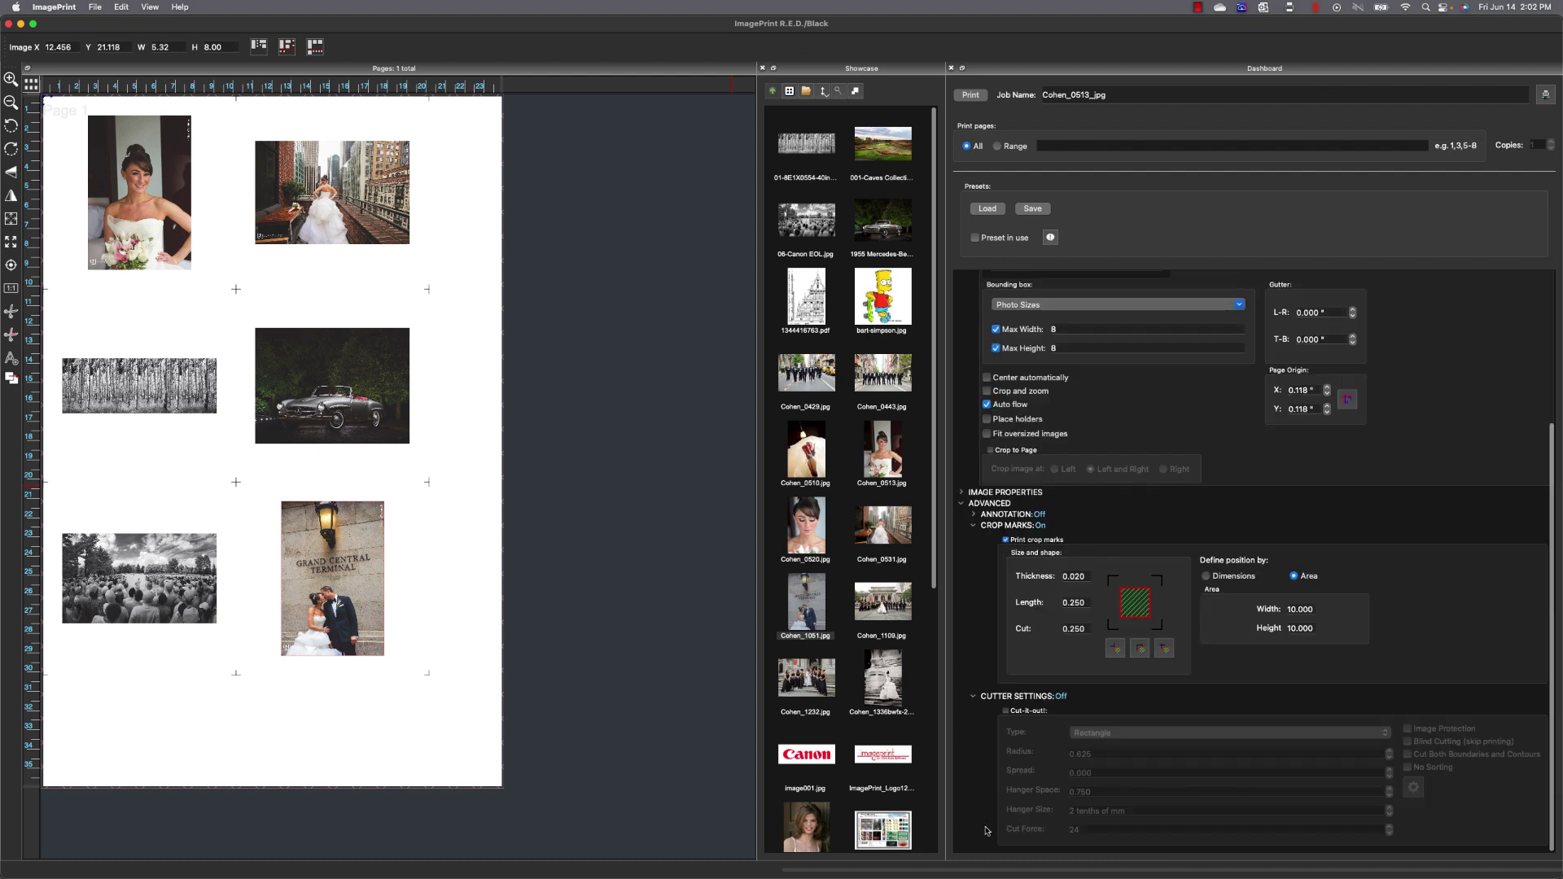
pyautogui.click(1007, 711)
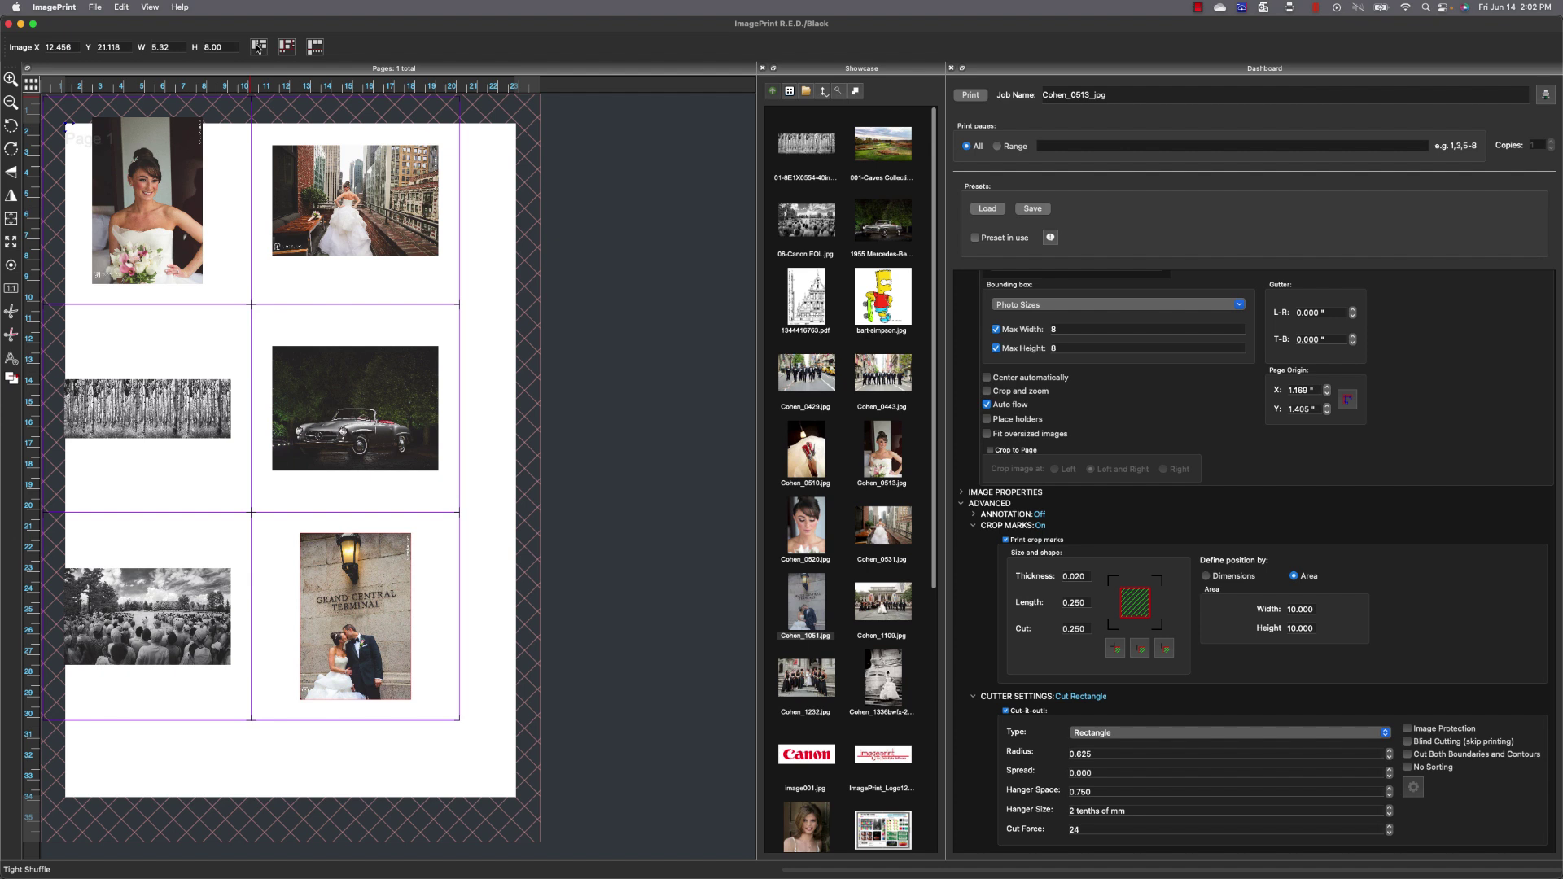
pyautogui.click(258, 47)
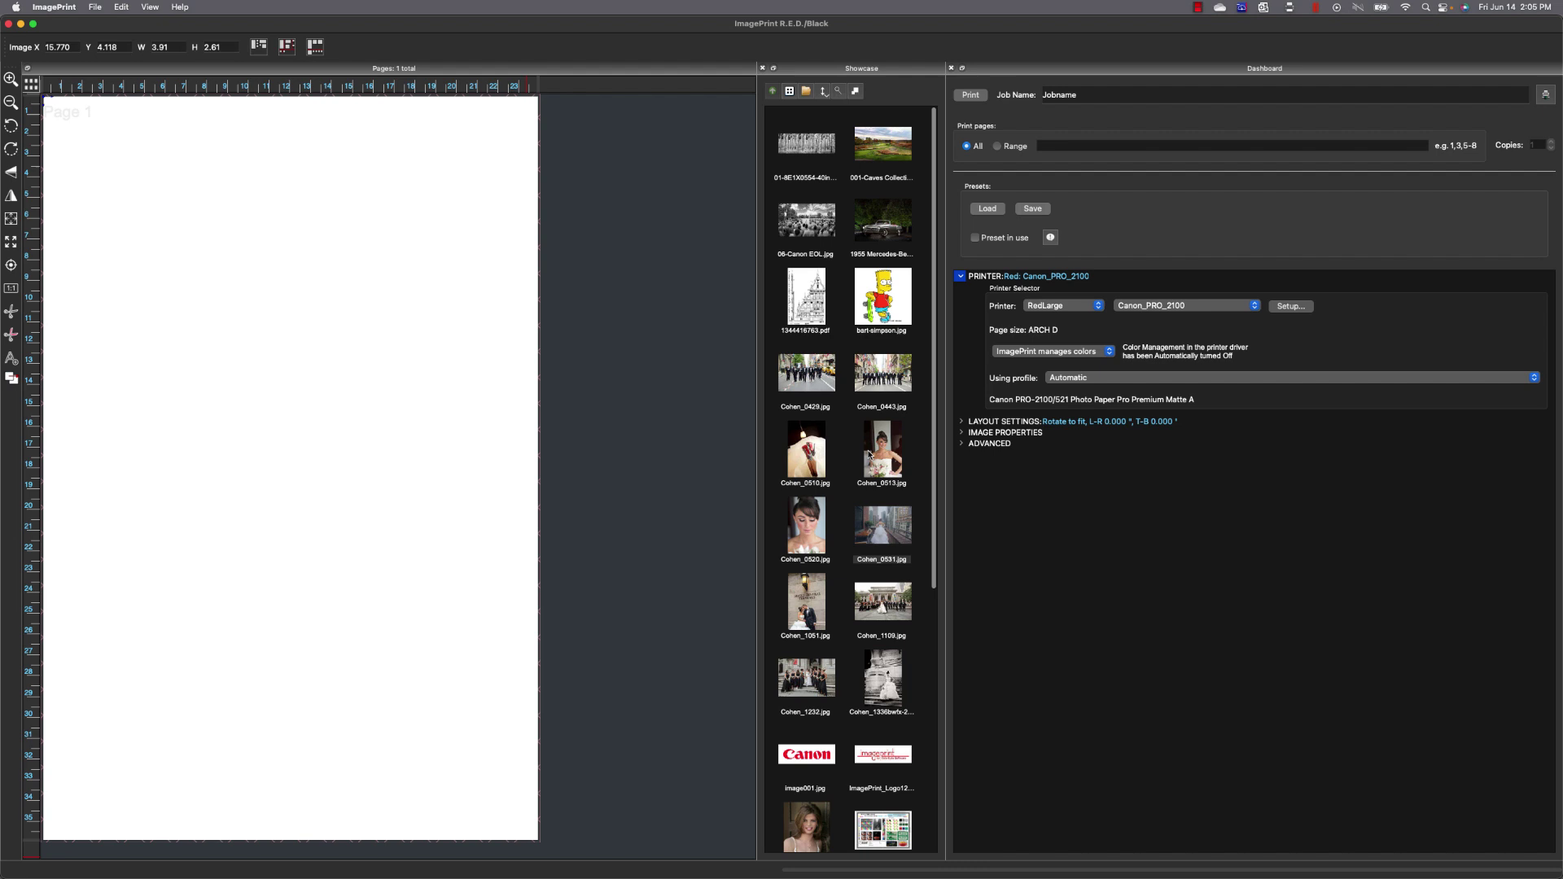
# Step: Place bridal portrait 0513 on the empty page and crop it to the 4" x 5" photo size with Smart Crop
pyautogui.doubleClick(873, 453)
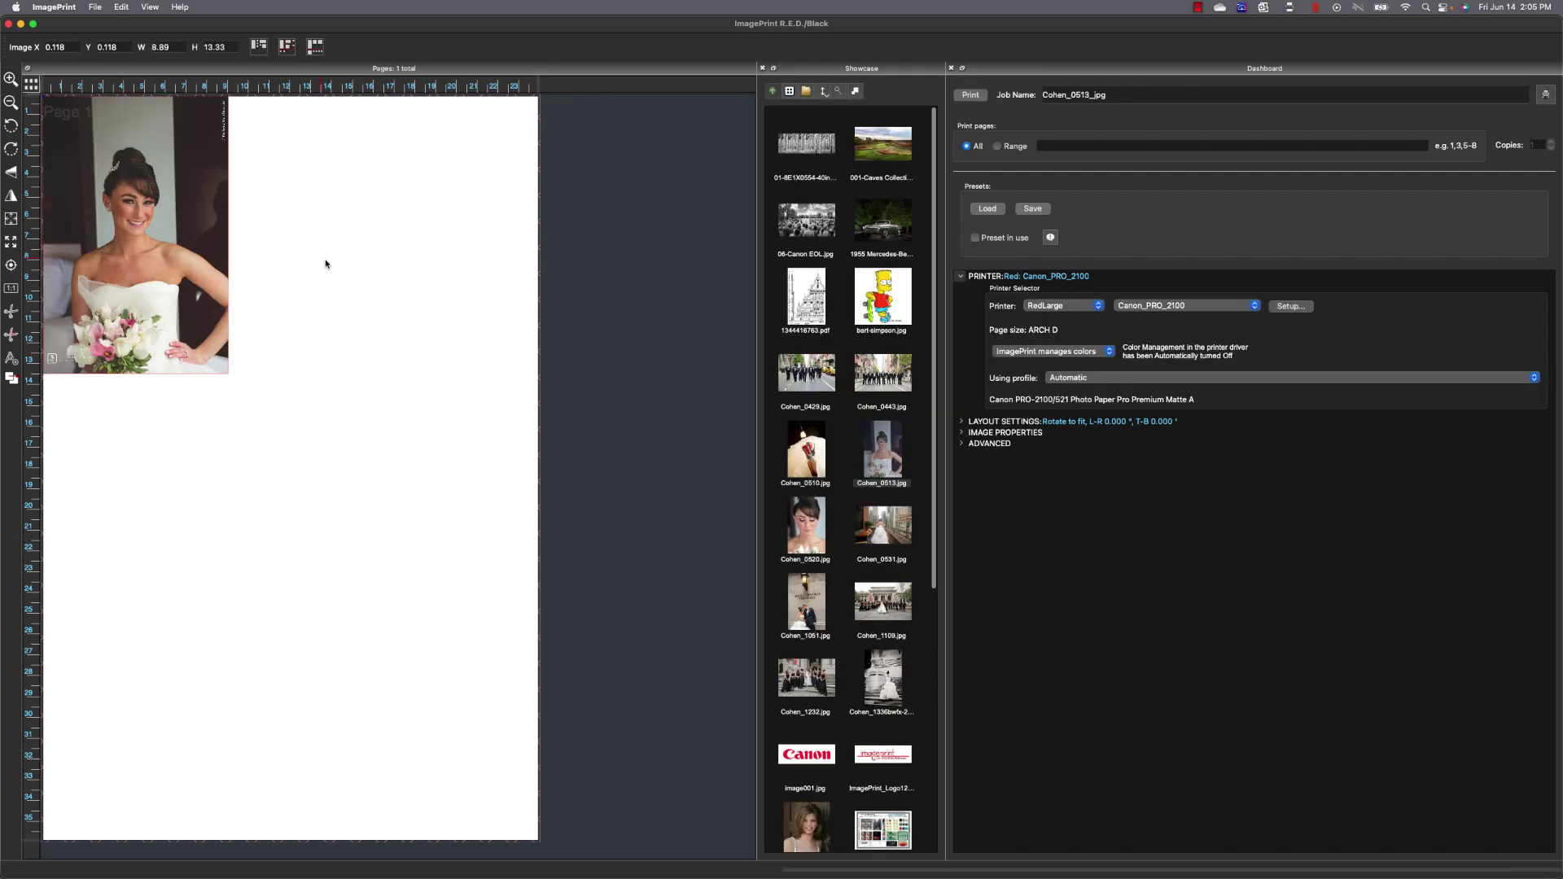
pyautogui.doubleClick(149, 213)
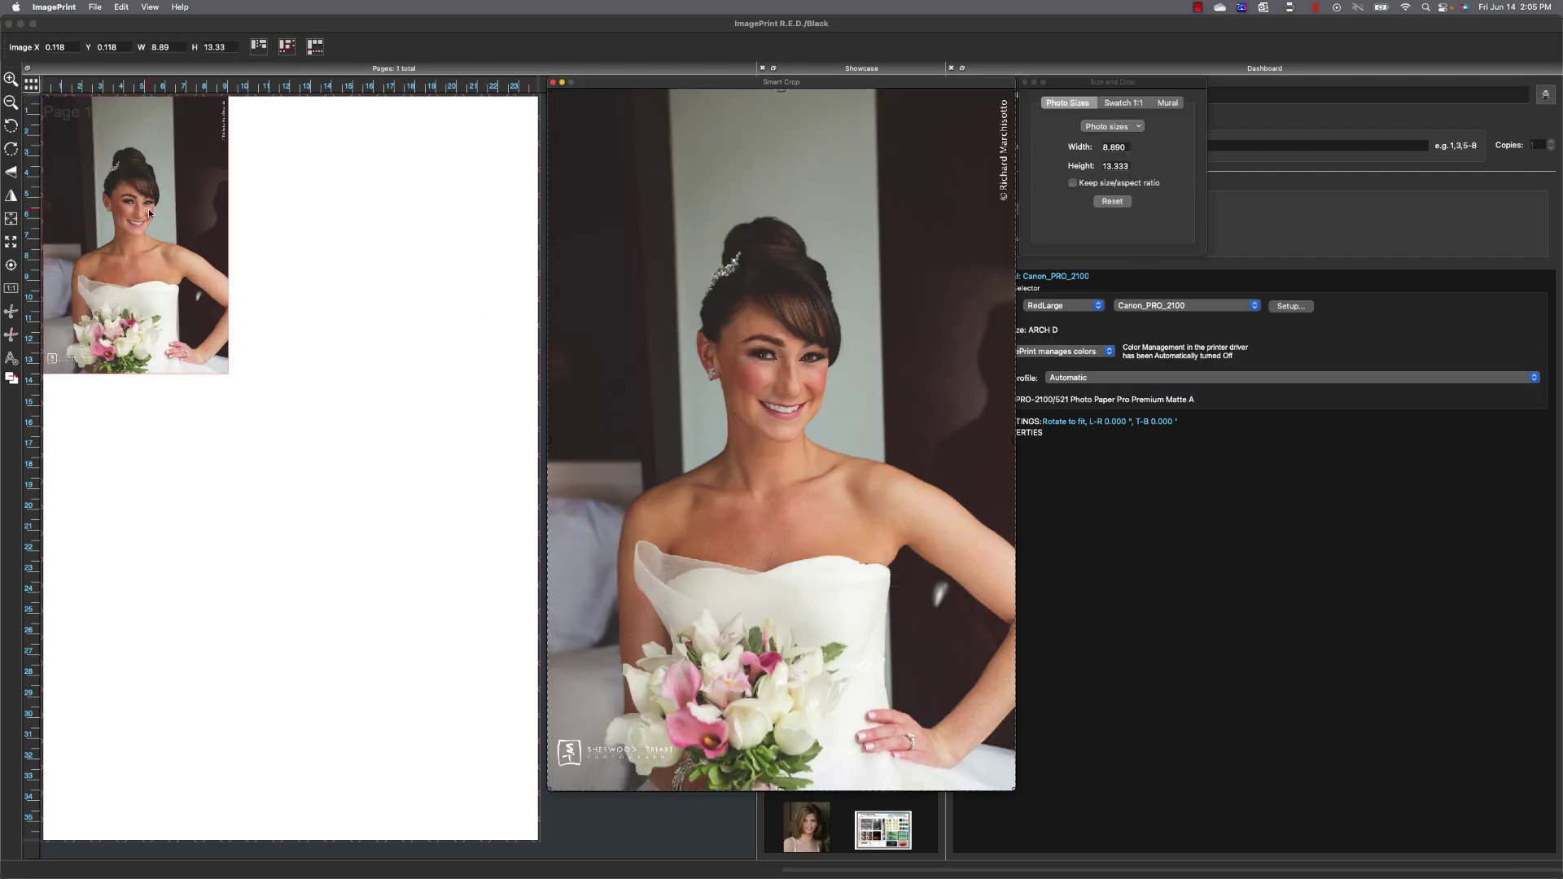
pyautogui.click(1121, 128)
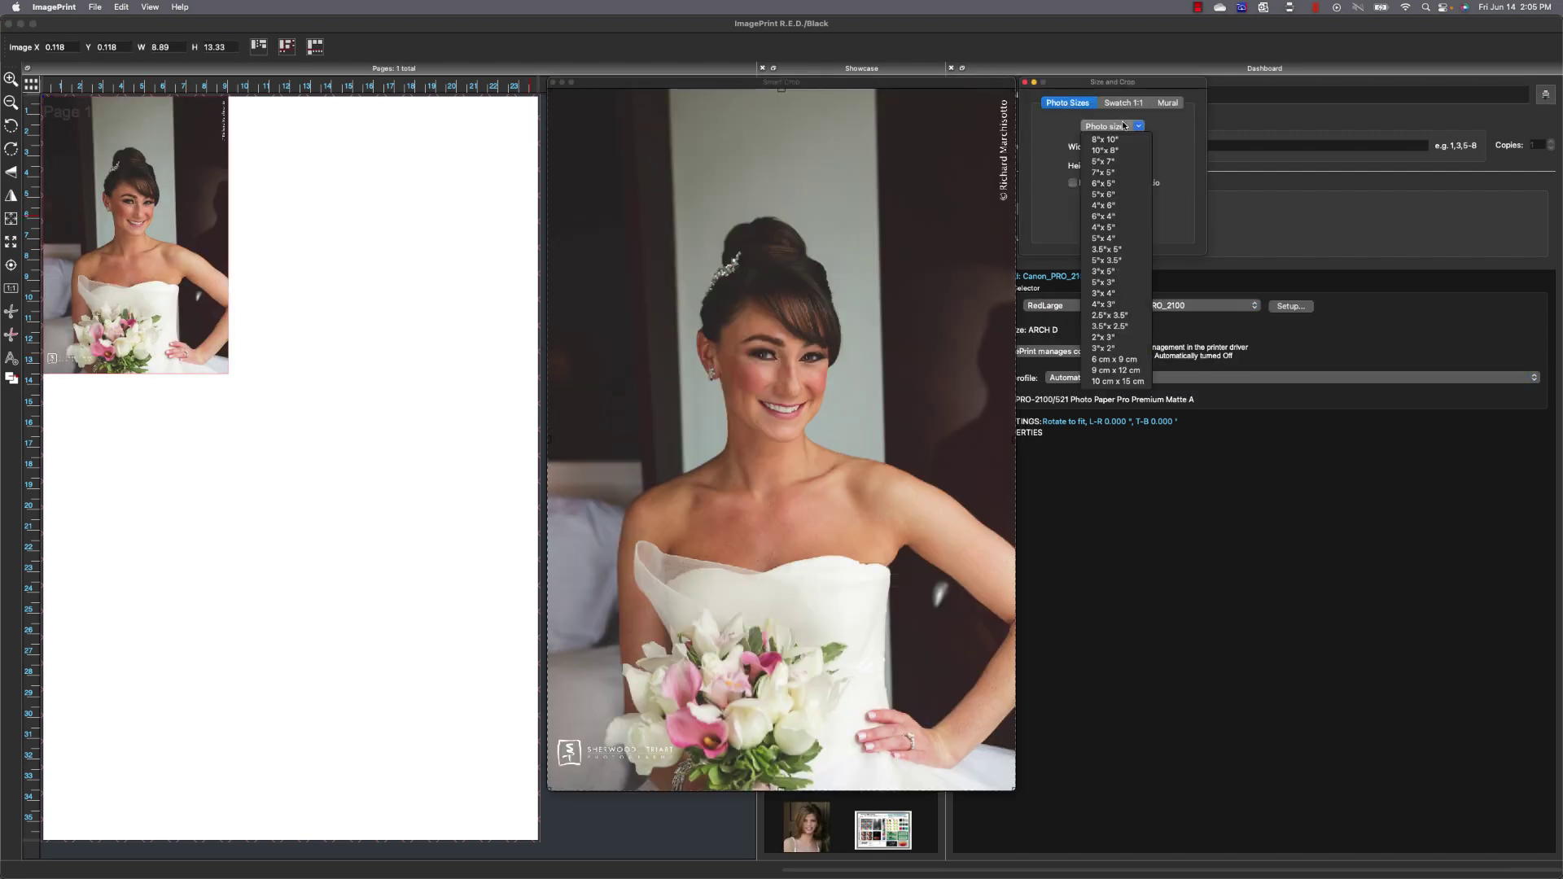
pyautogui.click(1107, 228)
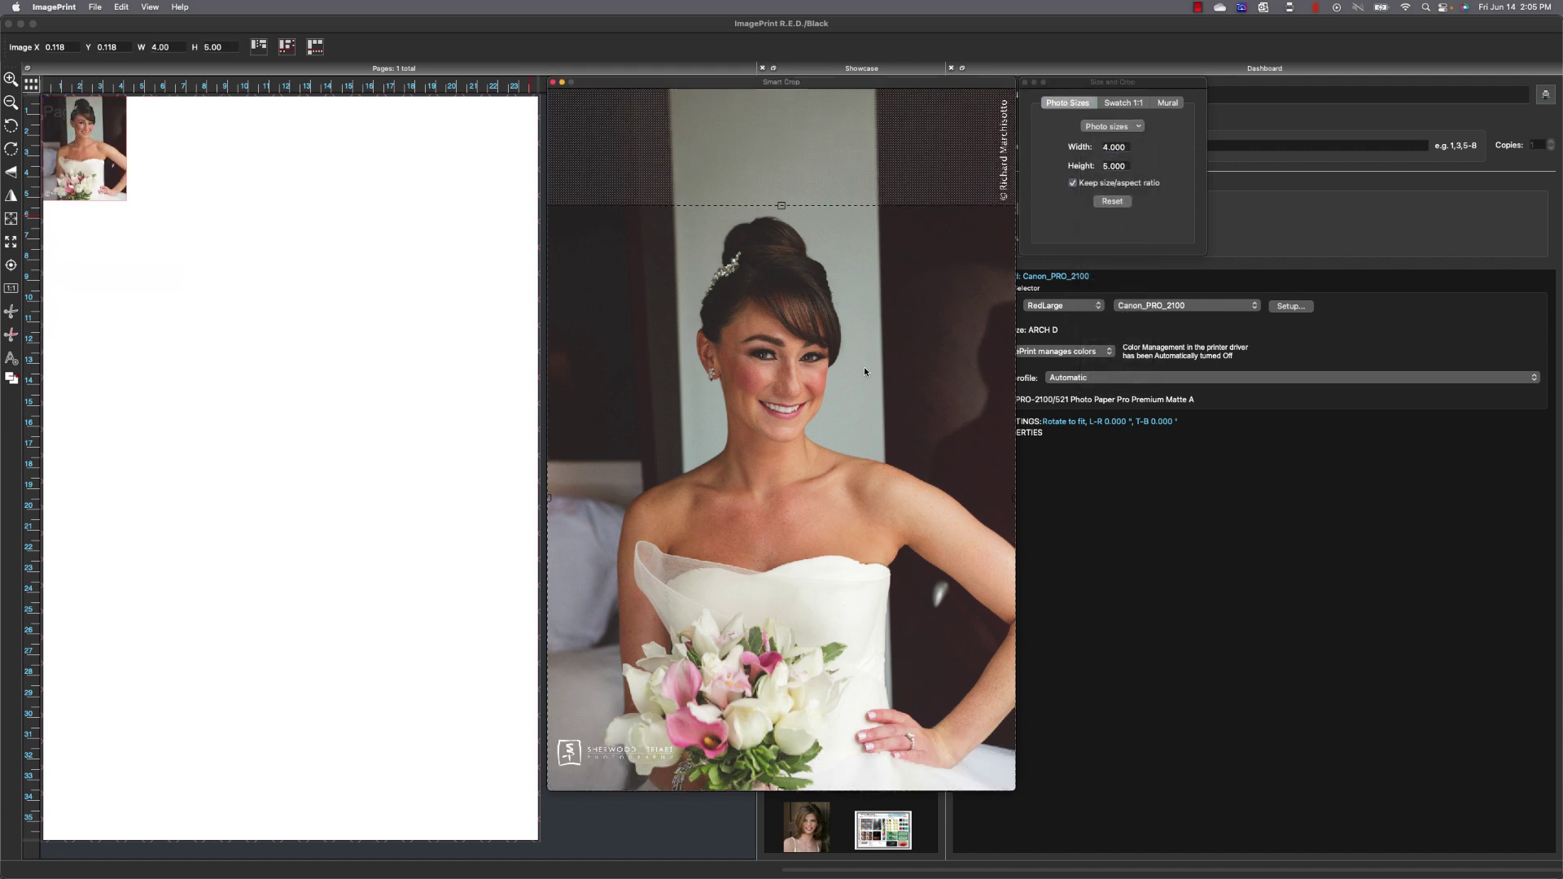
pyautogui.click(553, 82)
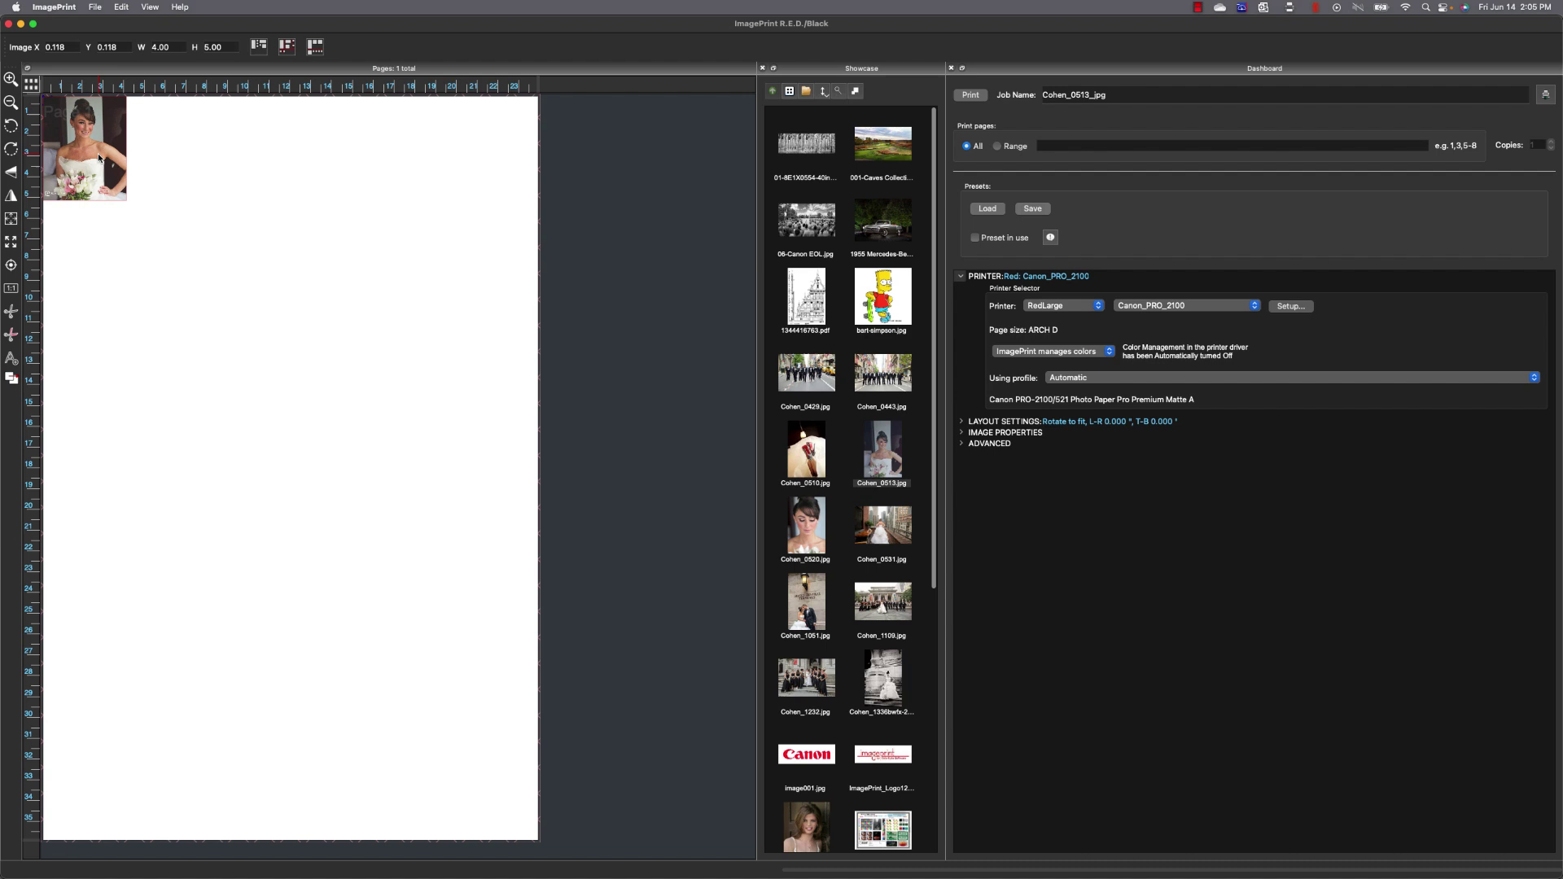
# Step: Duplicate the cropped bridal portrait four times
pyautogui.press('super+d')
pyautogui.press('super+d')
pyautogui.press('super+d')
pyautogui.press('super+d')
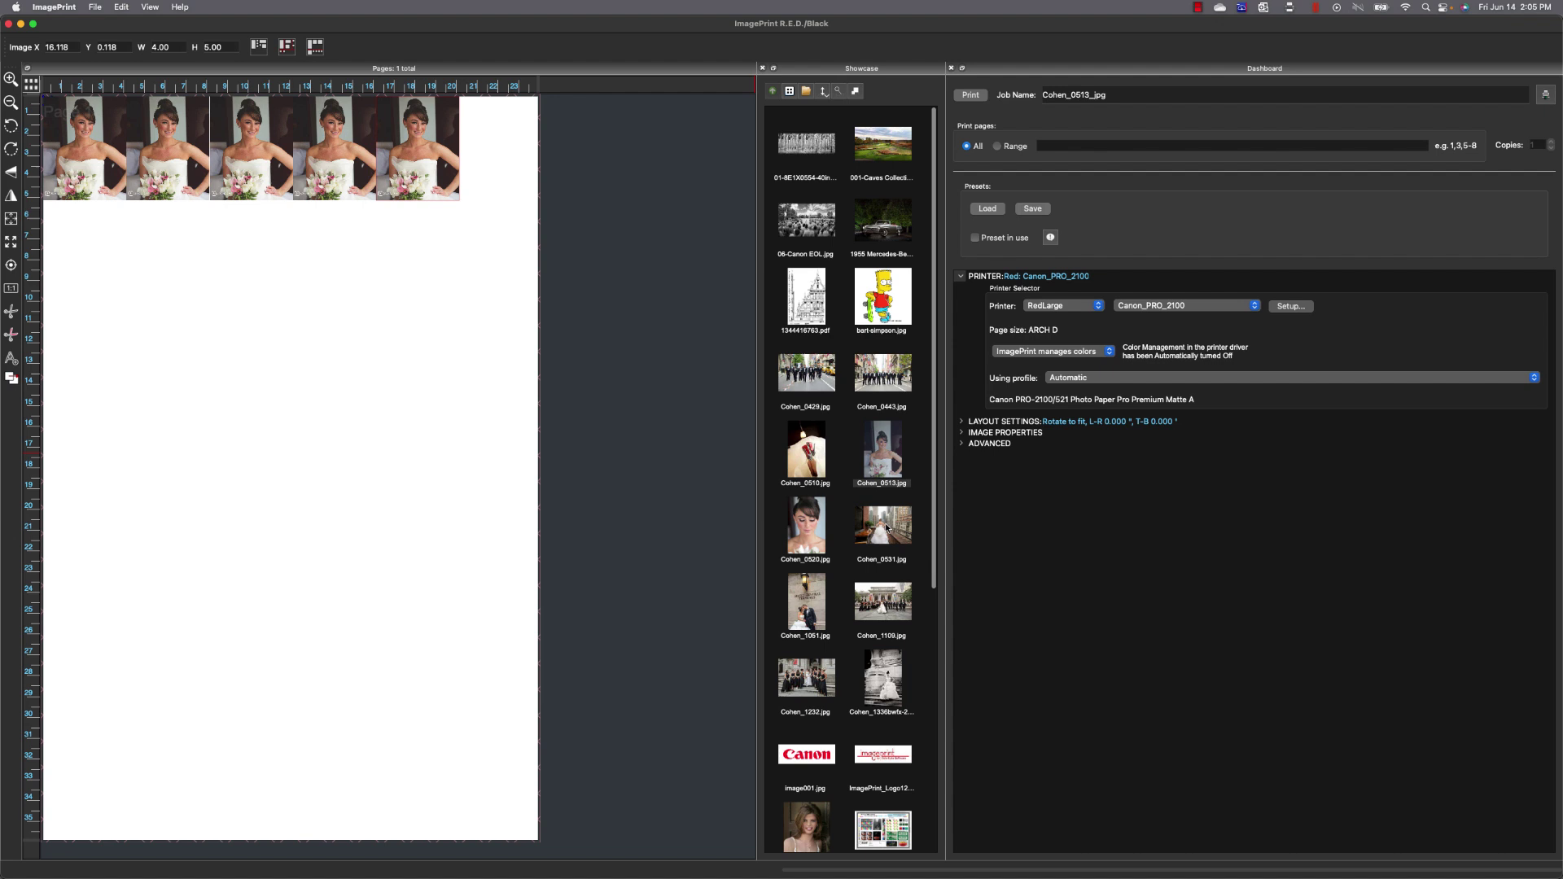
# Step: Add wedding photo 0531 below the portrait row and scale it down to about 5.19 by 3.46 inches
pyautogui.moveTo(872, 515); pyautogui.dragTo(443, 443)
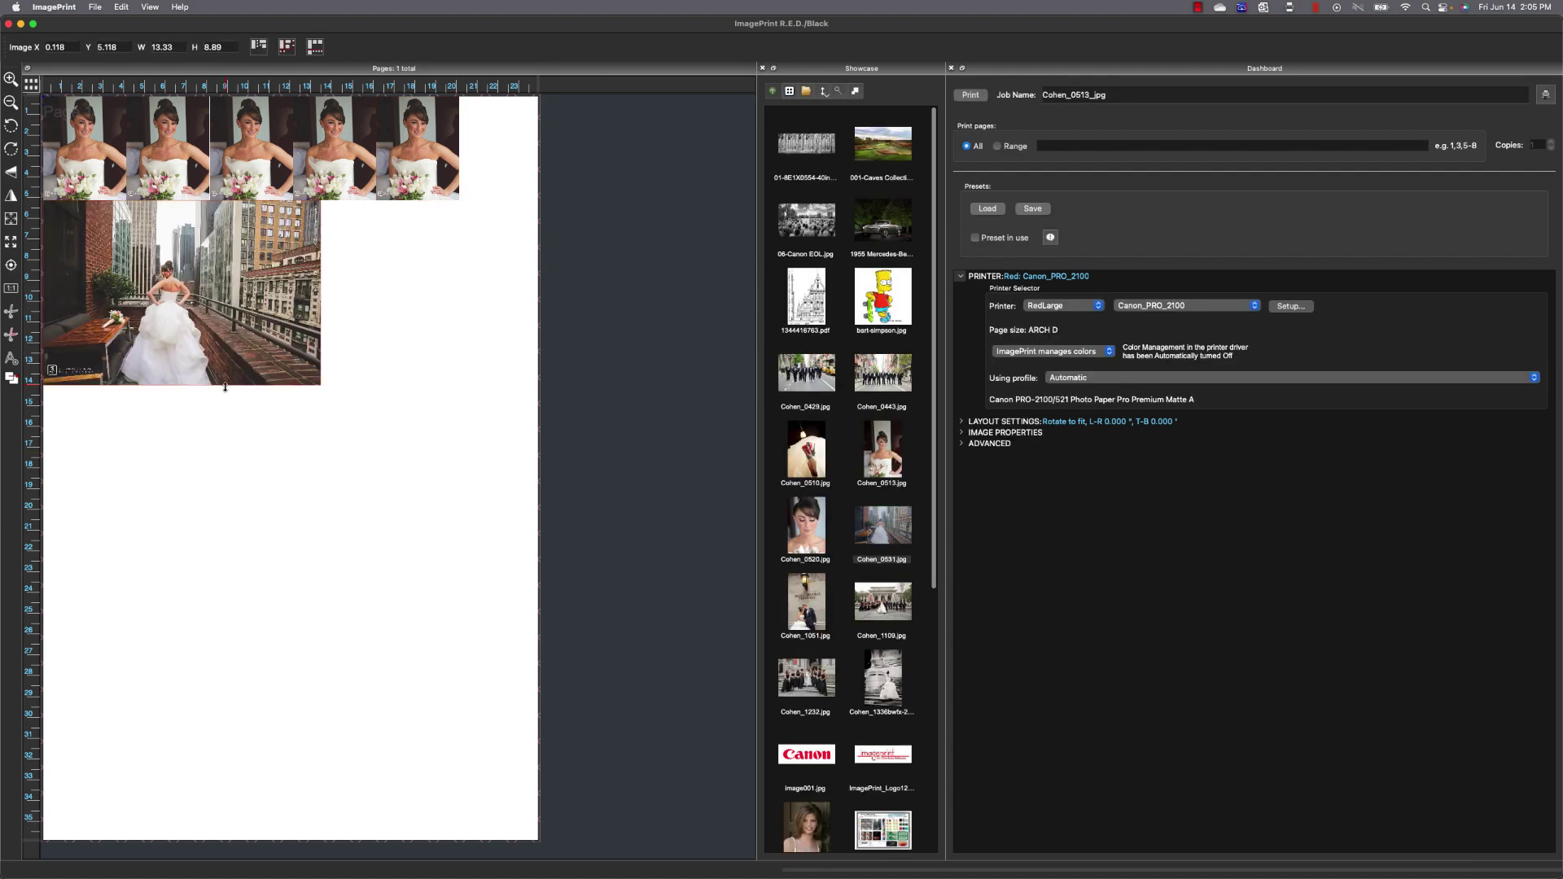
pyautogui.moveTo(226, 384); pyautogui.dragTo(182, 269)
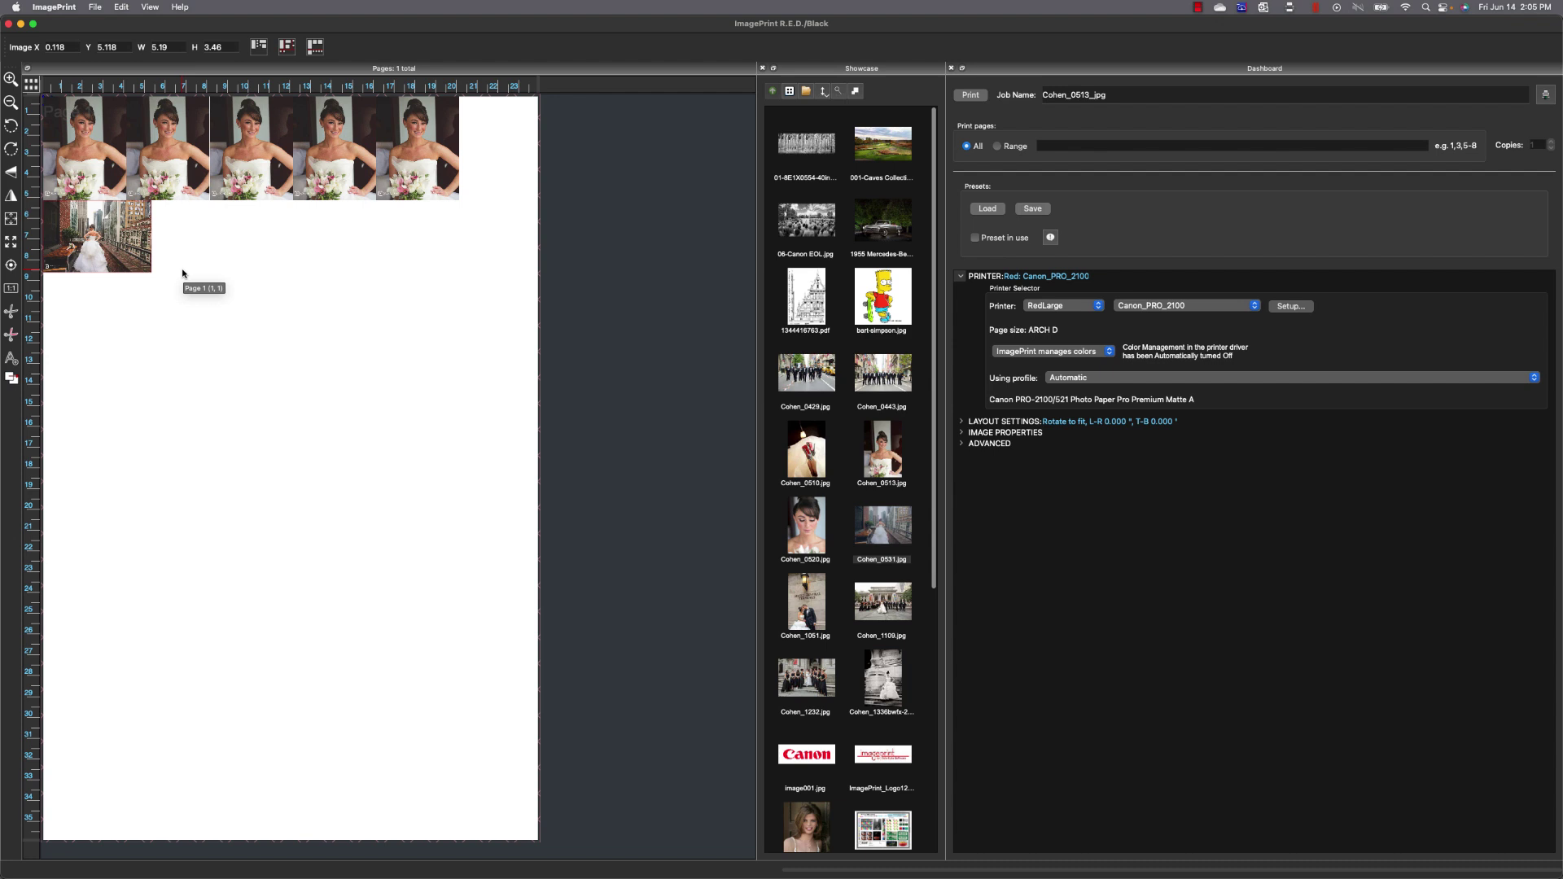
# Step: Duplicate the reduced wedding photo 0531 five times
pyautogui.press('super+d')
pyautogui.press('super+d')
pyautogui.press('super+d')
pyautogui.press('super+d')
pyautogui.press('super+d')
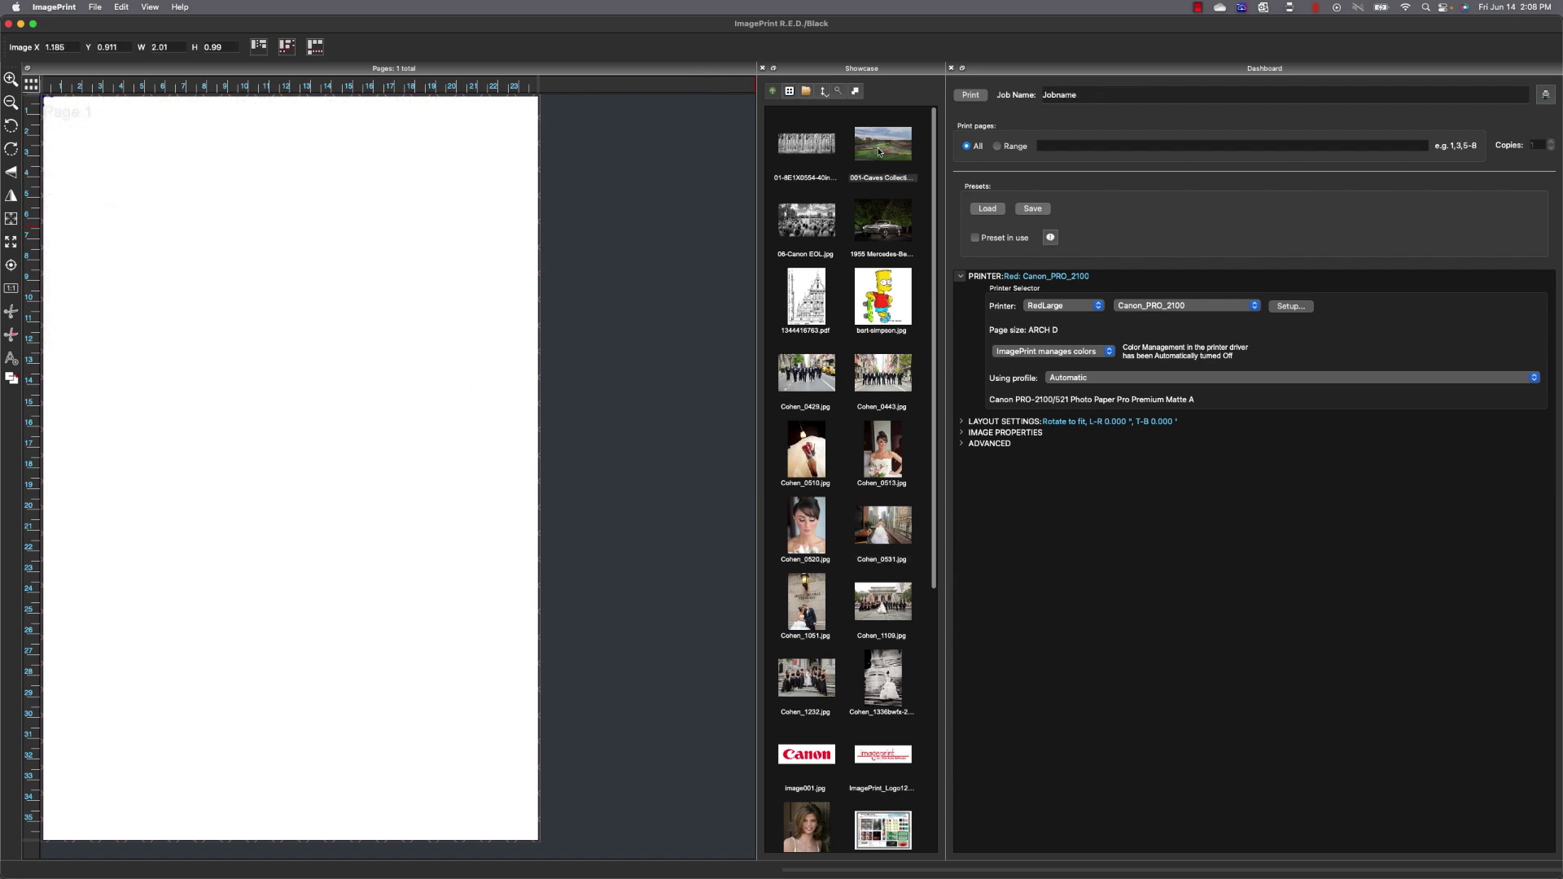
# Step: Place the 001-Caves Collection image in landscape orientation and scale it down to about 21.09 by 12.57 inches
pyautogui.doubleClick(879, 151)
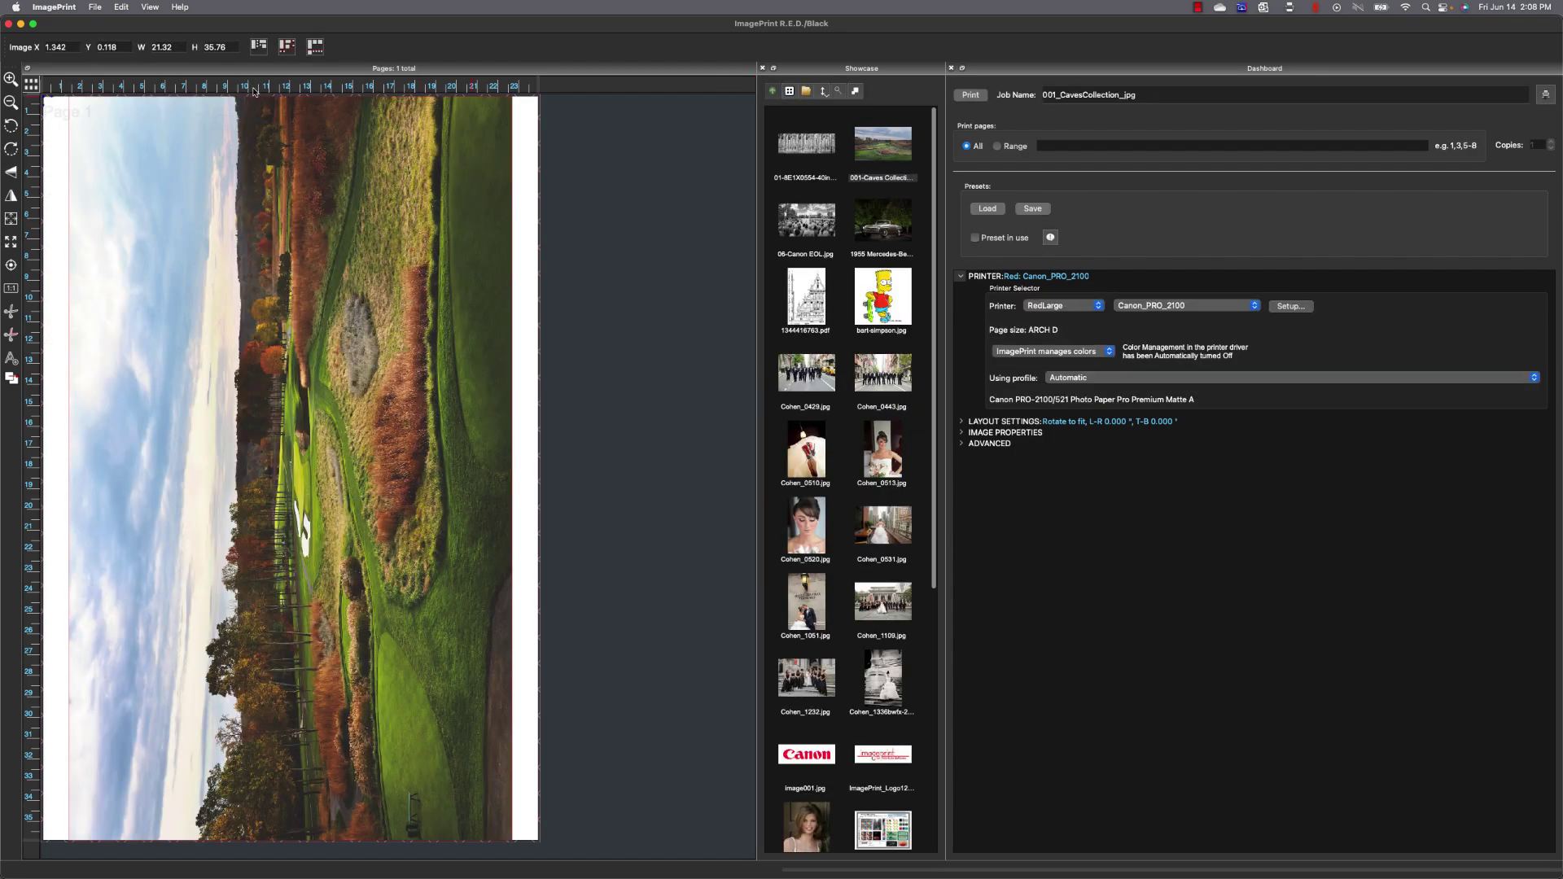
pyautogui.click(12, 152)
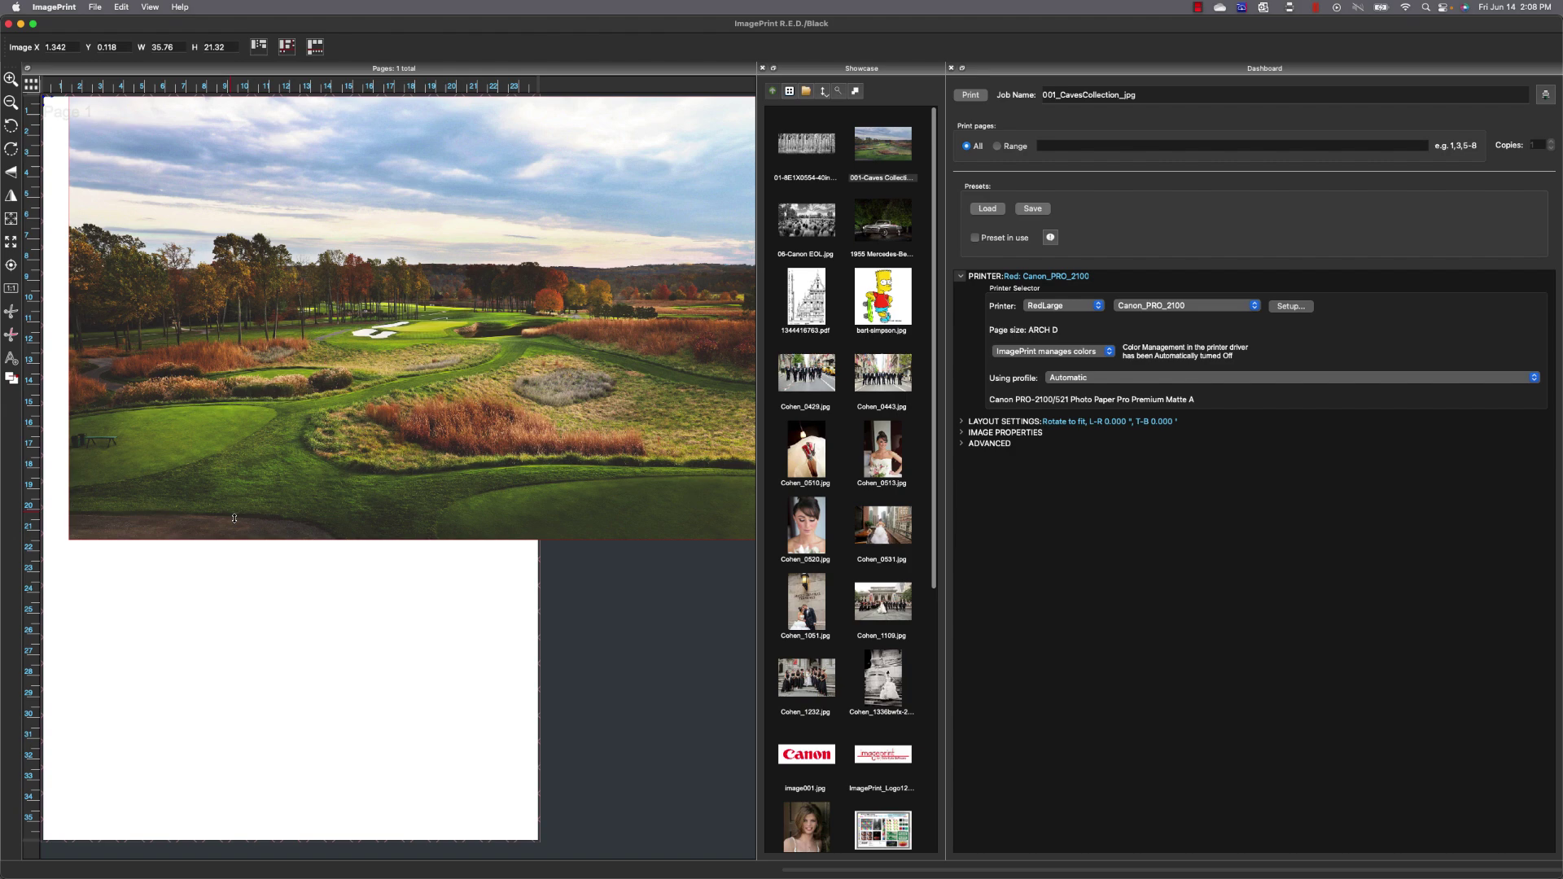
pyautogui.moveTo(251, 540); pyautogui.dragTo(124, 360)
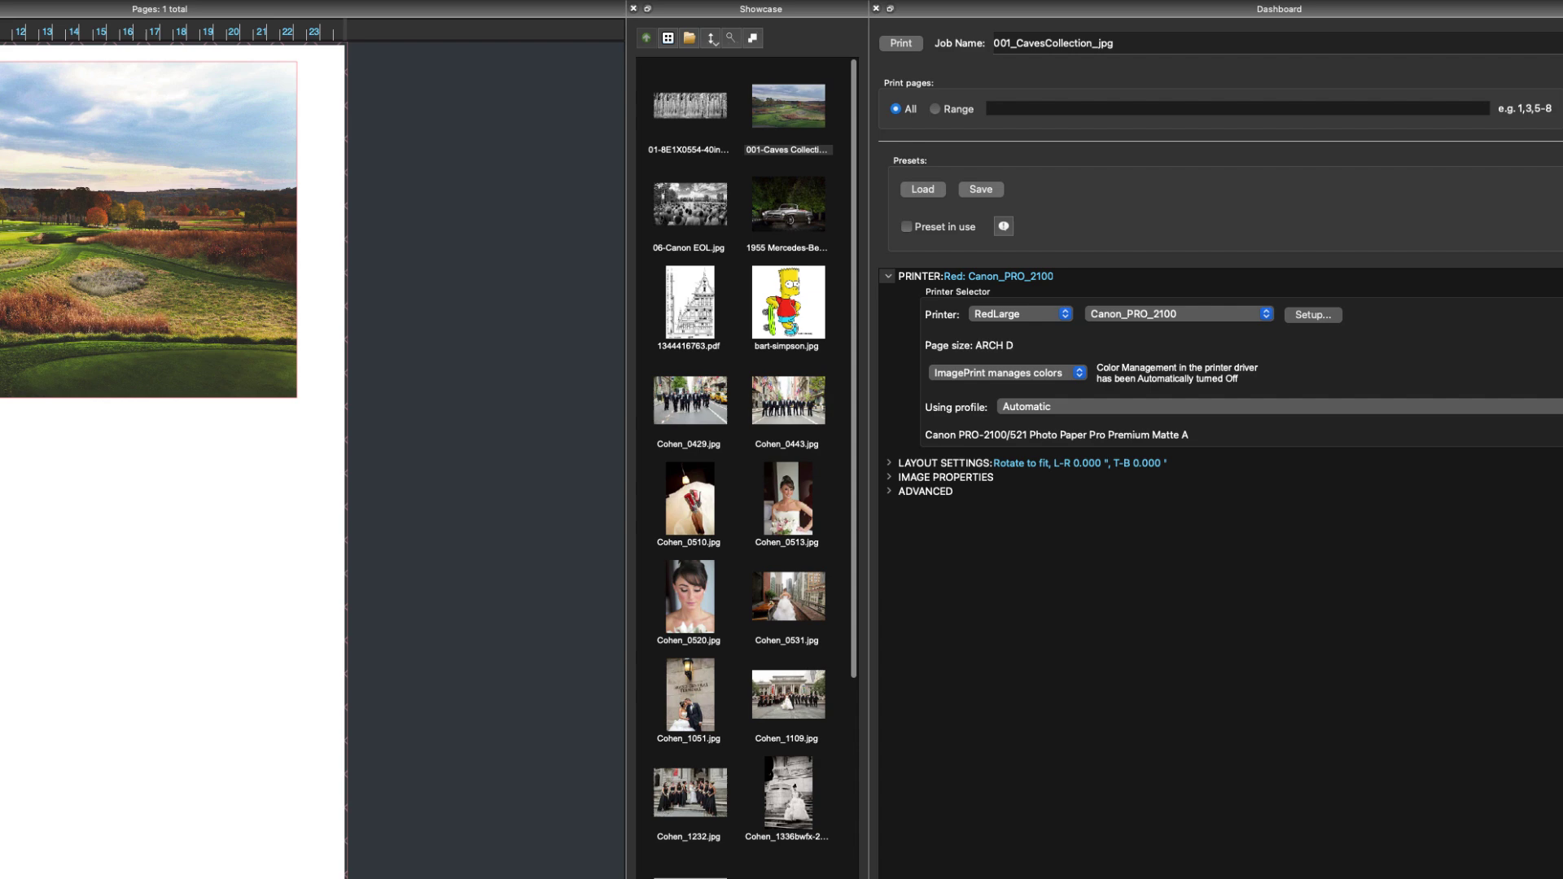
# Step: Apply a 1:1 swatch crop 3 inches wide by 2 inches high to the golf course image
pyautogui.doubleClick(187, 295)
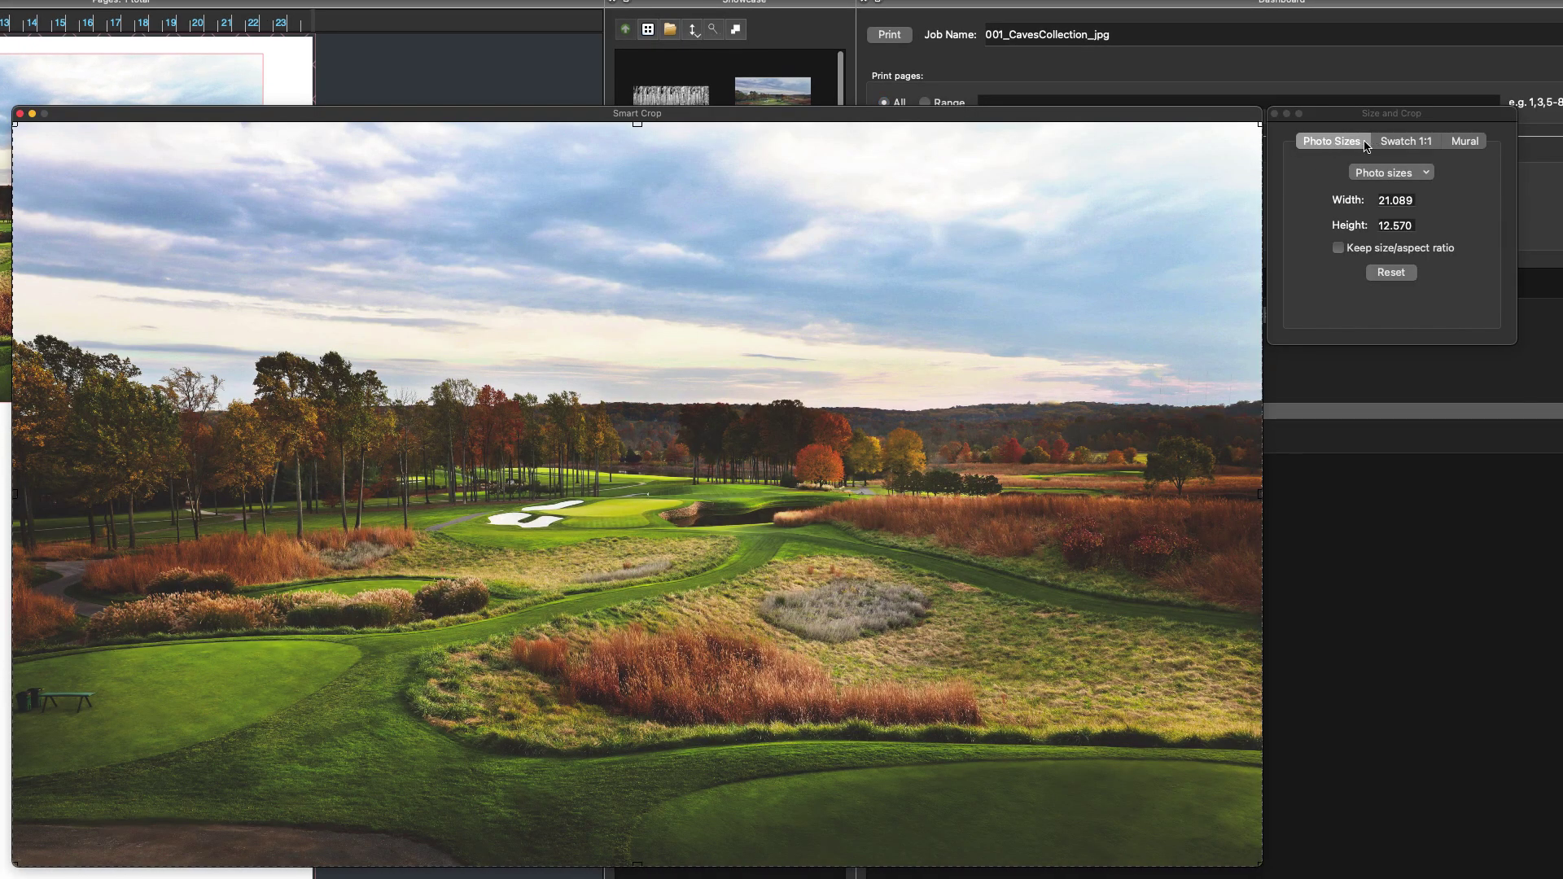
pyautogui.click(1412, 143)
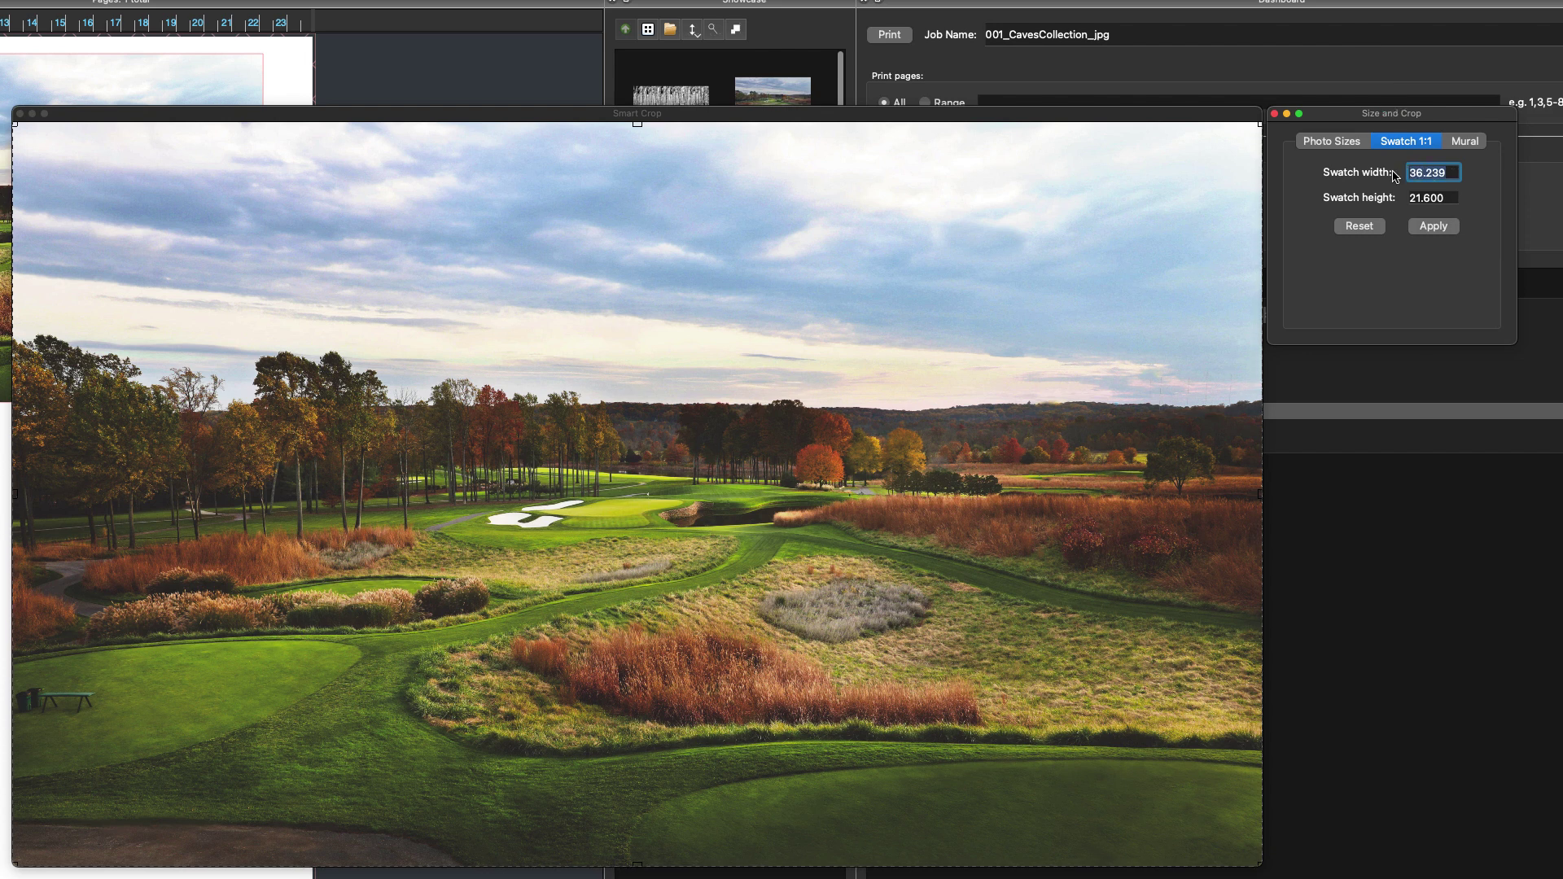
pyautogui.write('3')
pyautogui.press('Tab')
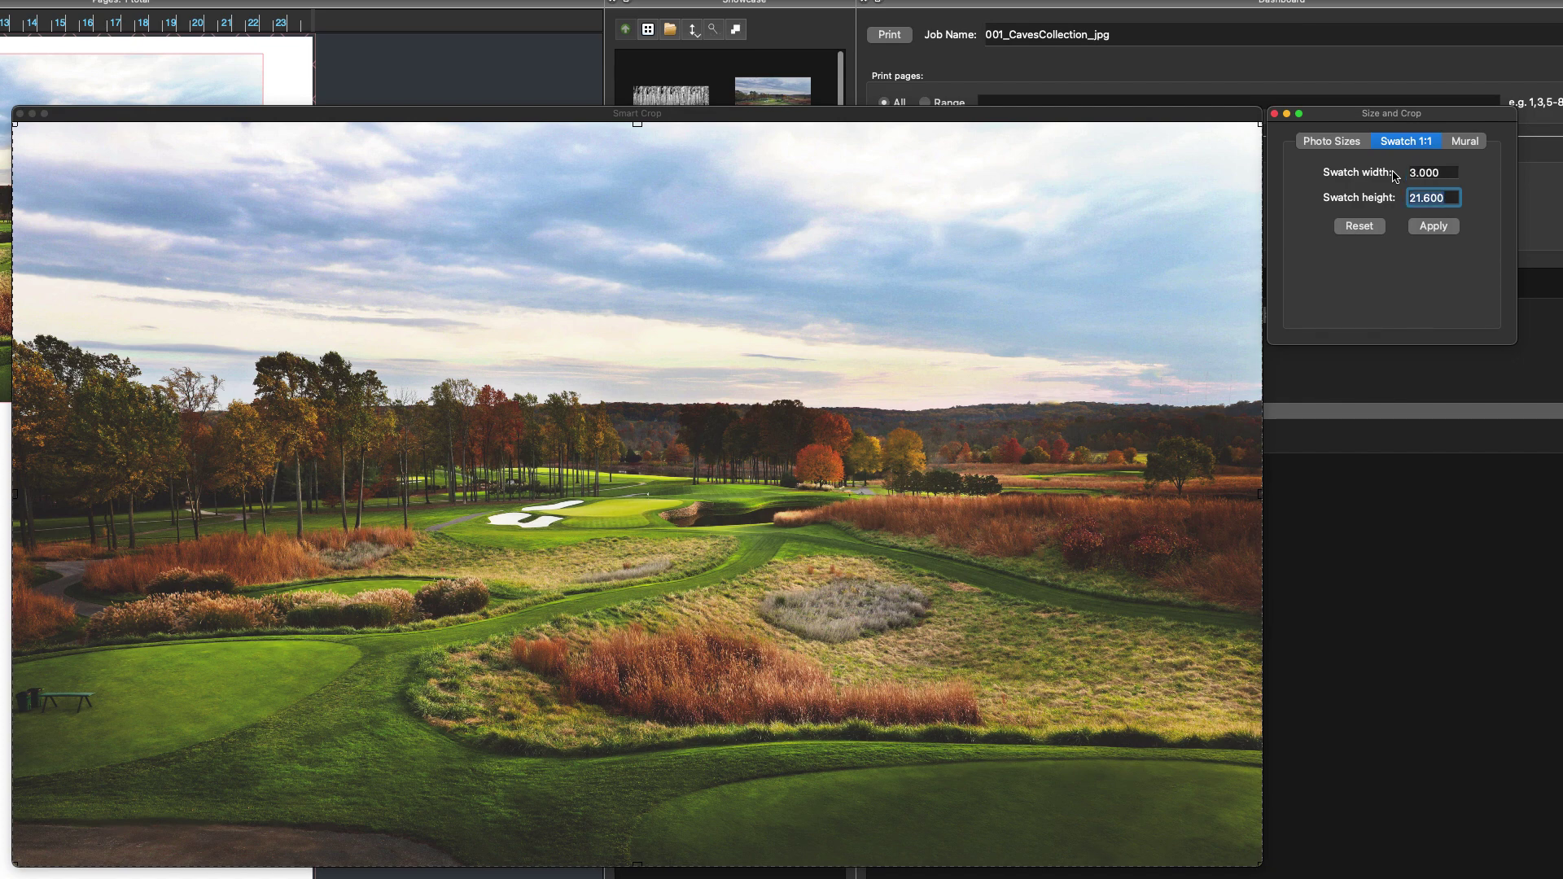
pyautogui.write('2')
pyautogui.press('Tab')
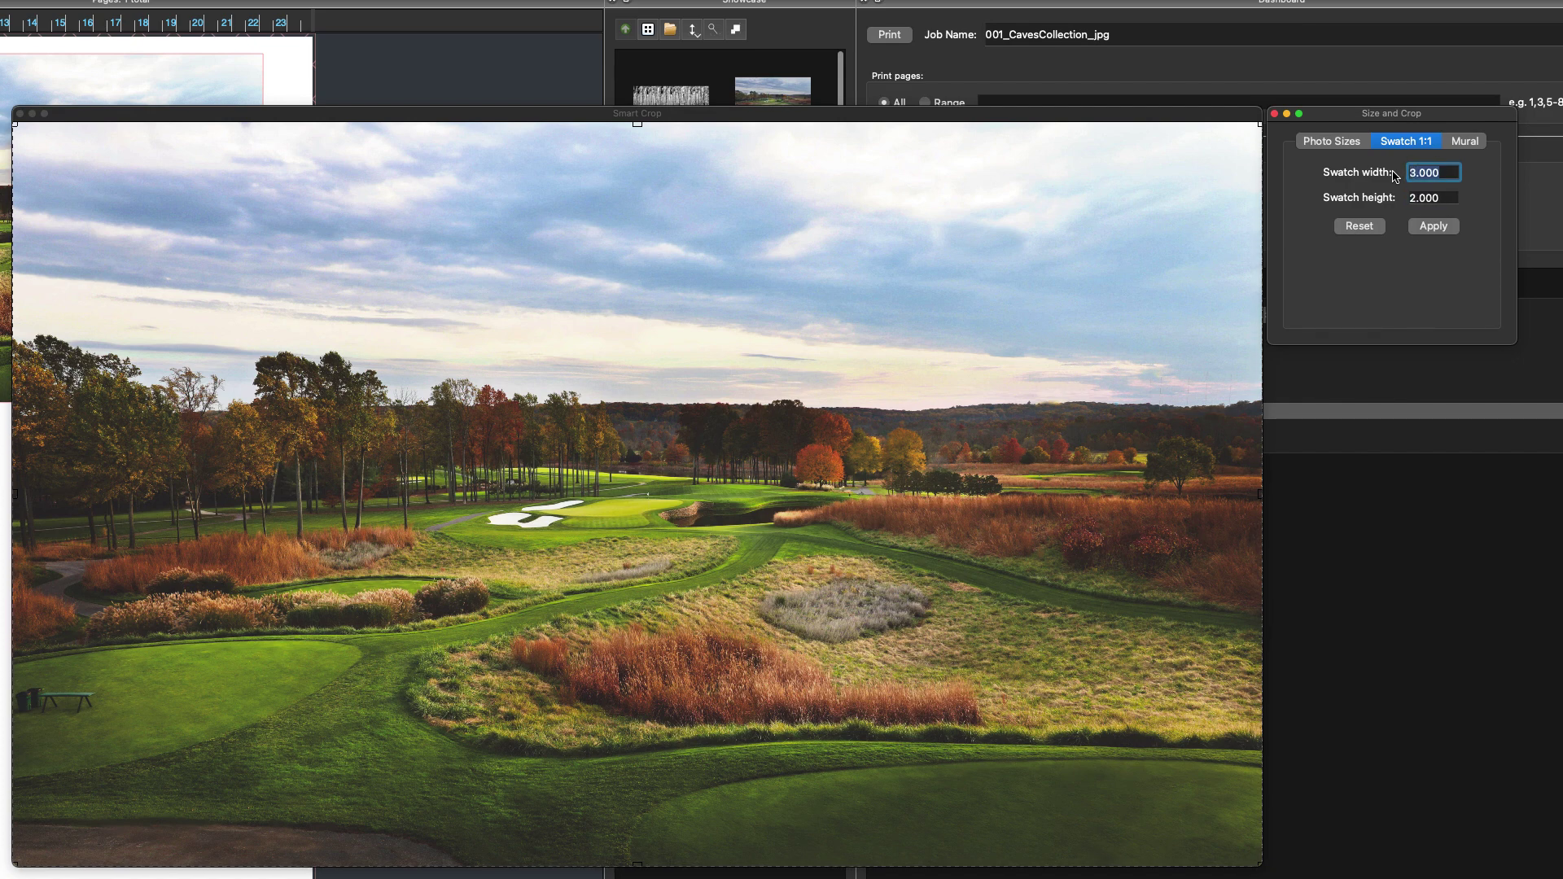
pyautogui.click(1423, 223)
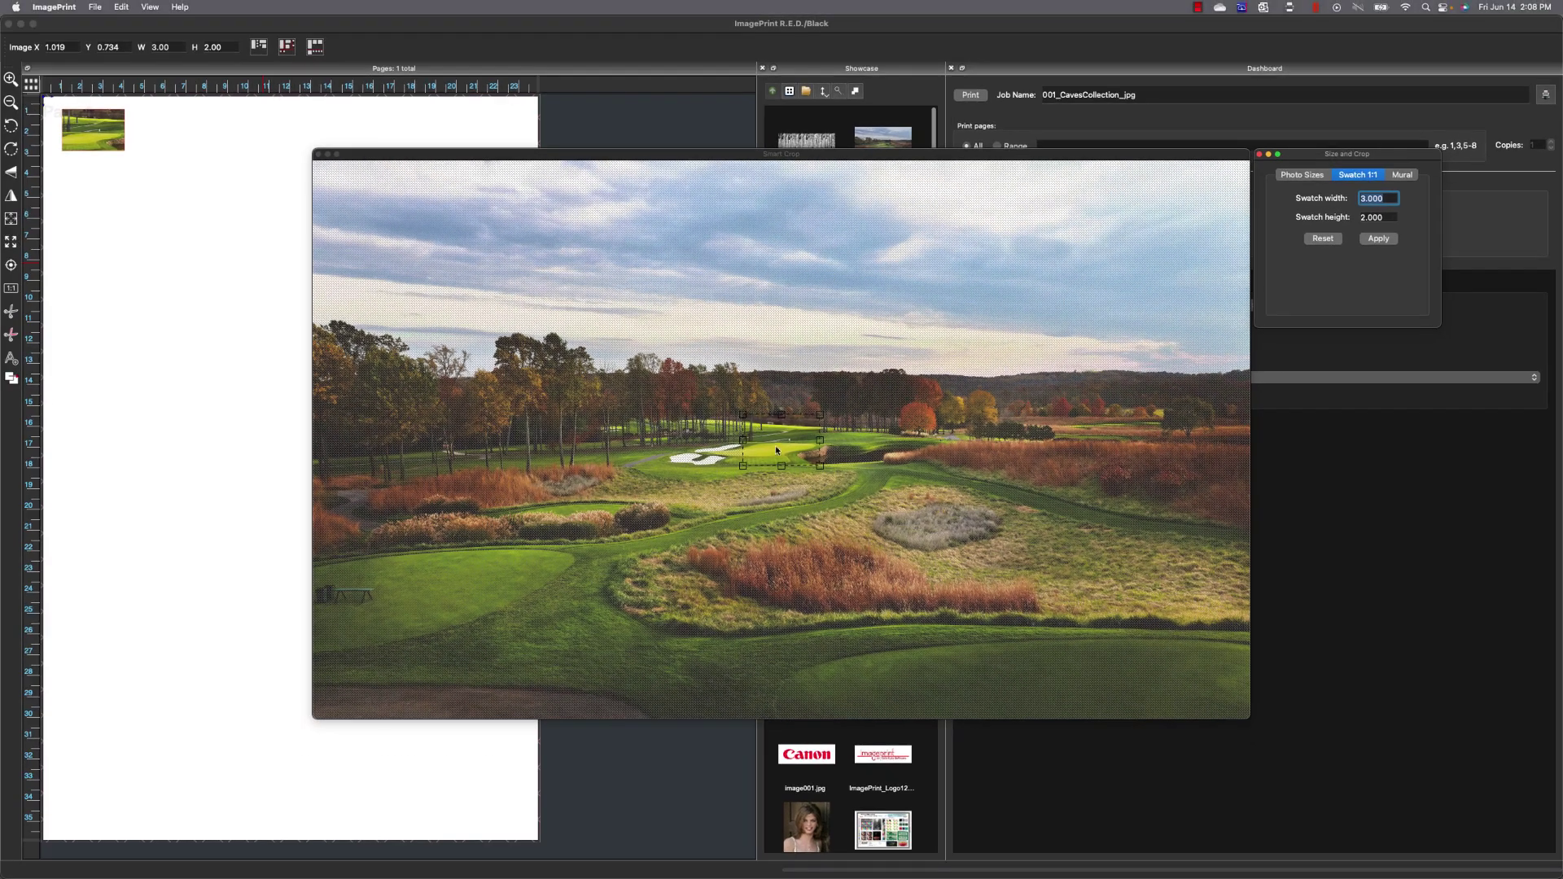
# Step: Move the swatch crop over the trees at the photo's left edge, reposition it over the dark bunker beside the green, and close Smart Crop
pyautogui.moveTo(775, 449); pyautogui.dragTo(457, 459)
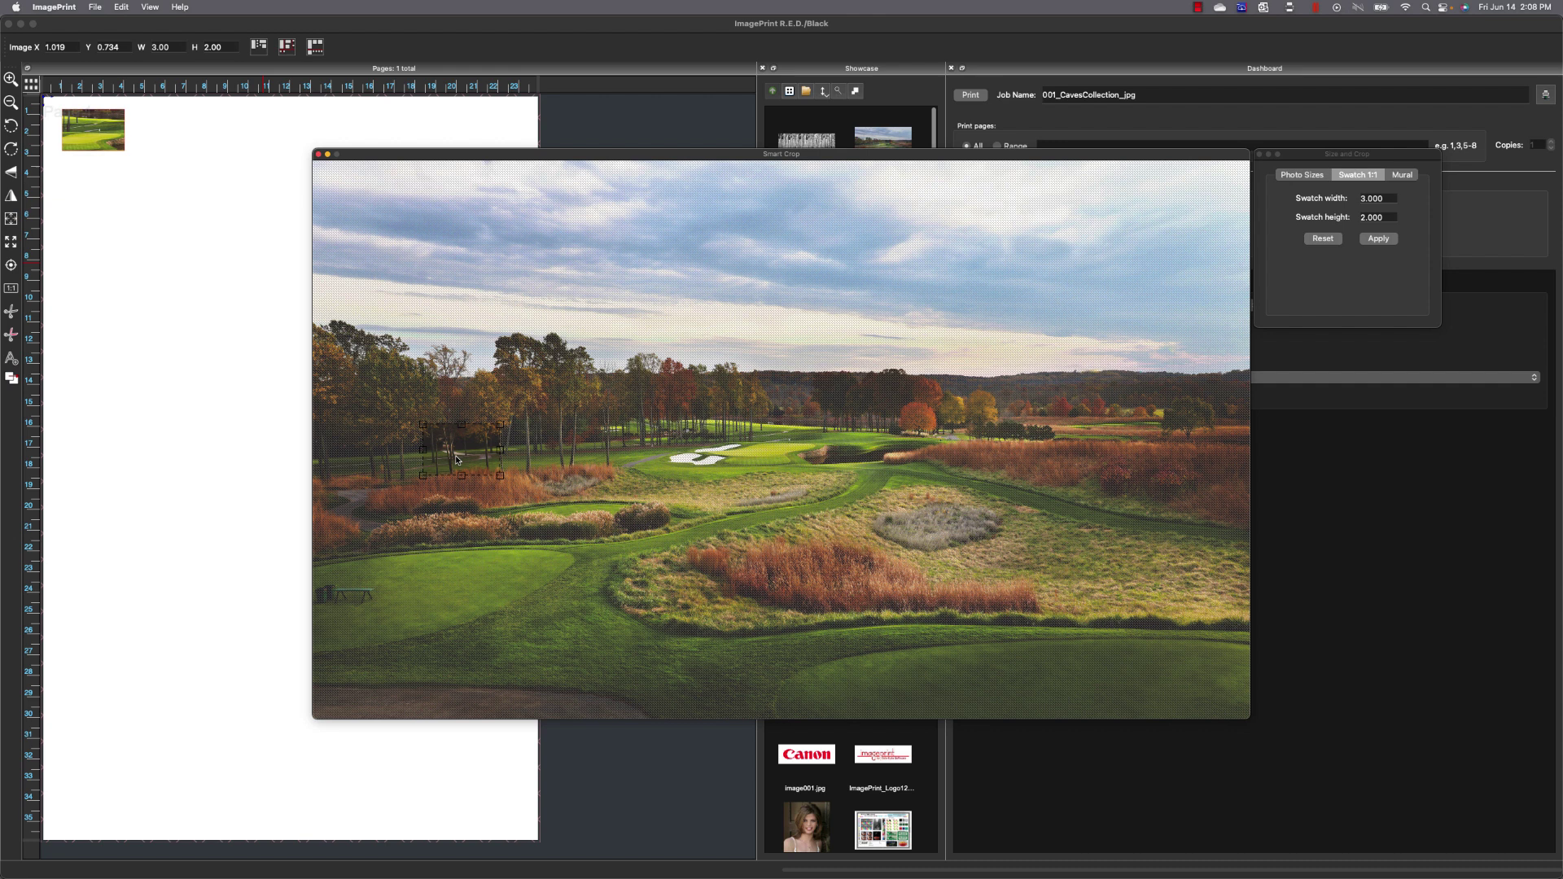
pyautogui.moveTo(456, 458); pyautogui.dragTo(349, 469)
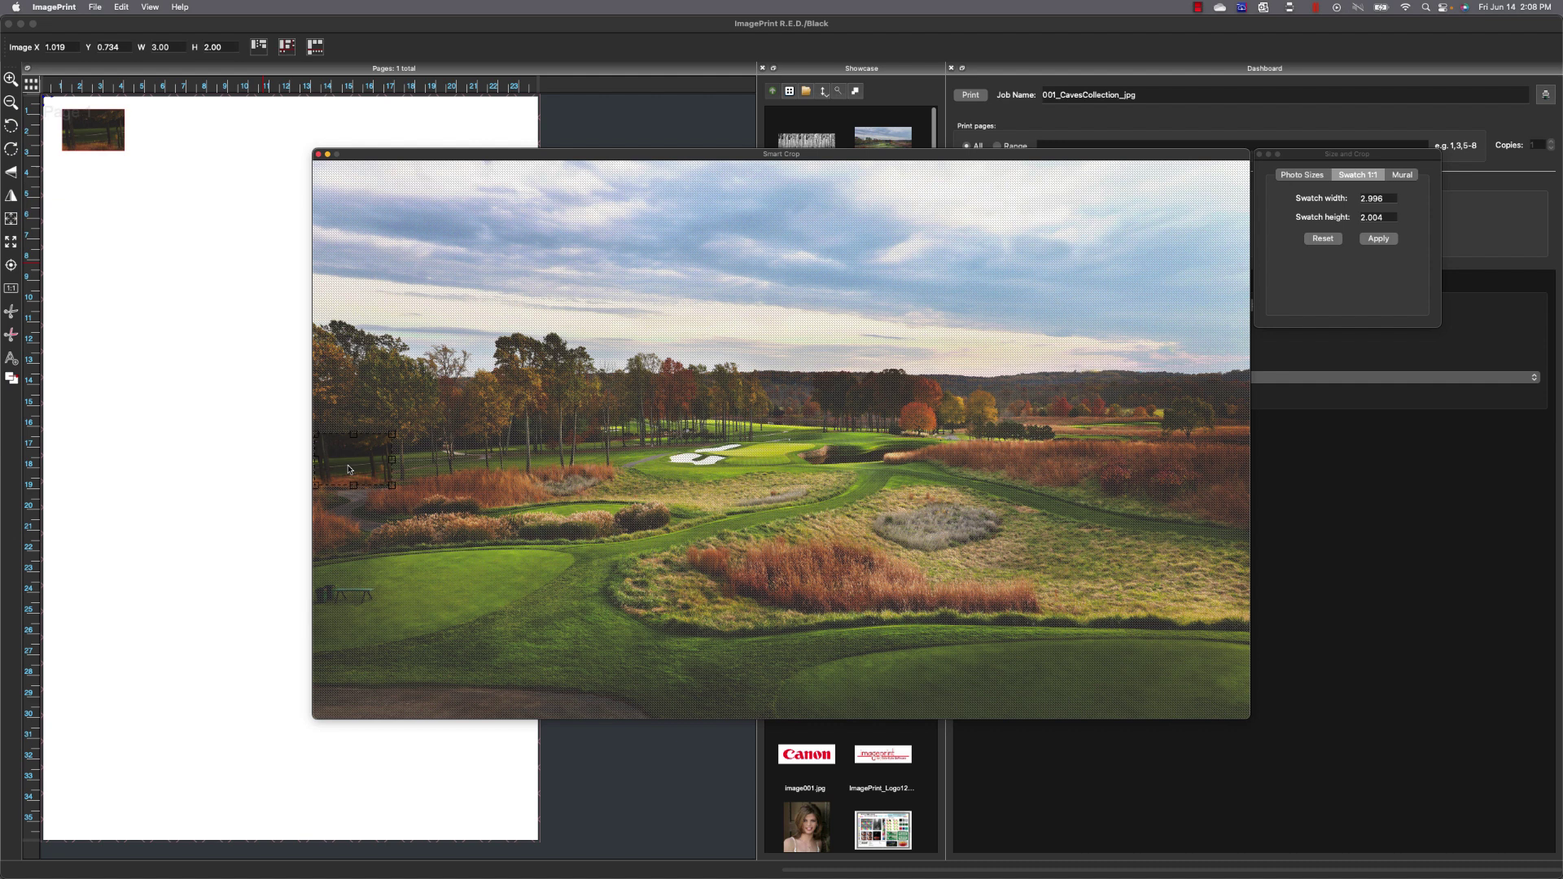
pyautogui.moveTo(356, 465); pyautogui.dragTo(825, 455)
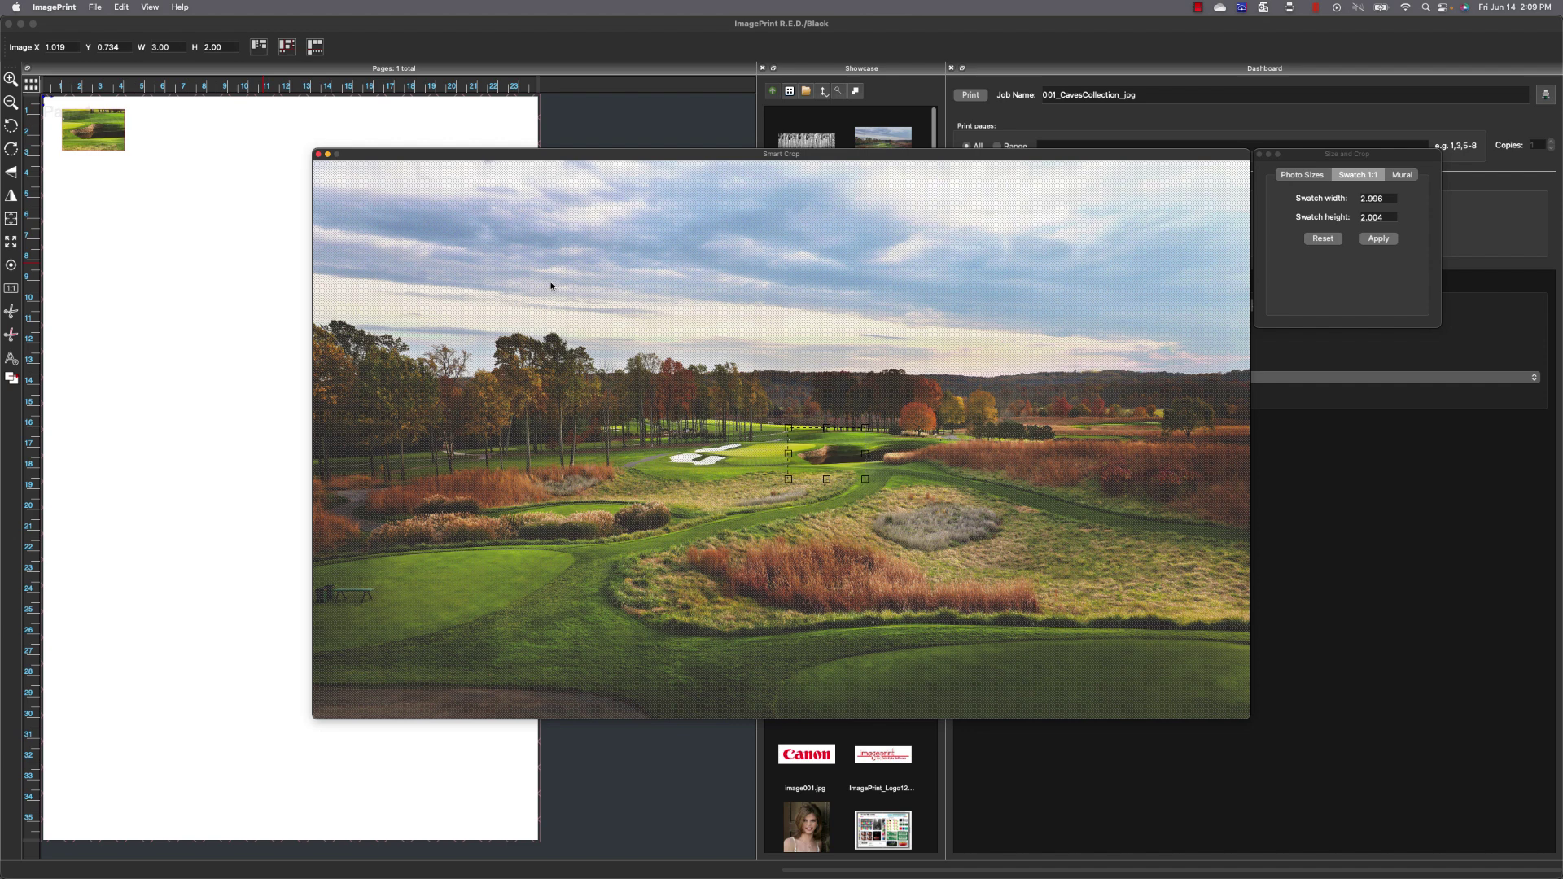
pyautogui.click(319, 155)
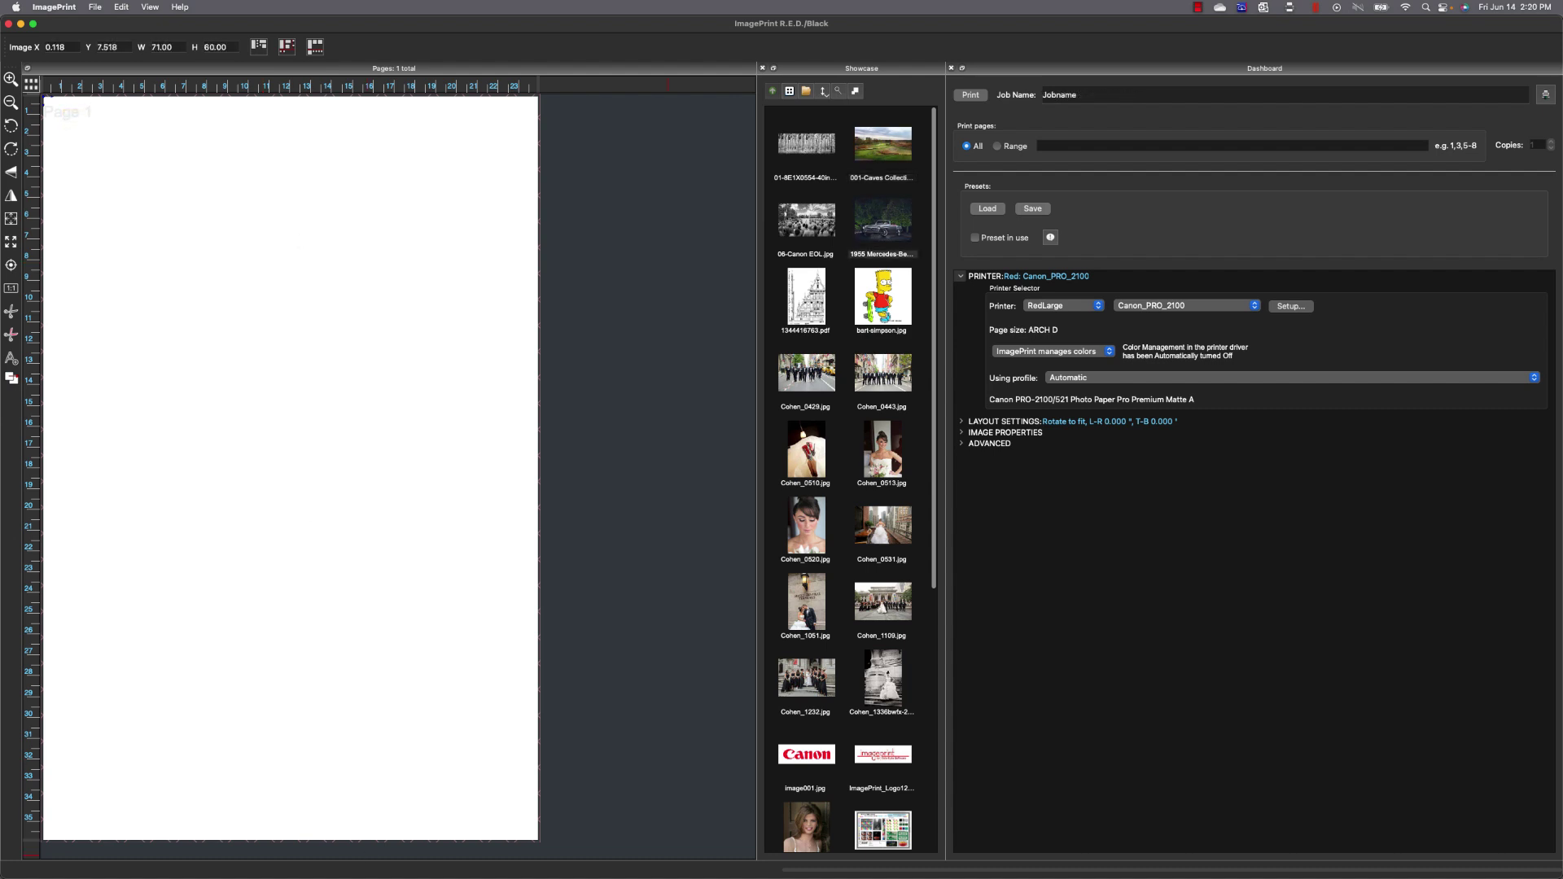
# Step: Place the 1955 Mercedes-Benz image on the blank page in landscape orientation and open it in Smart Crop
pyautogui.doubleClick(880, 226)
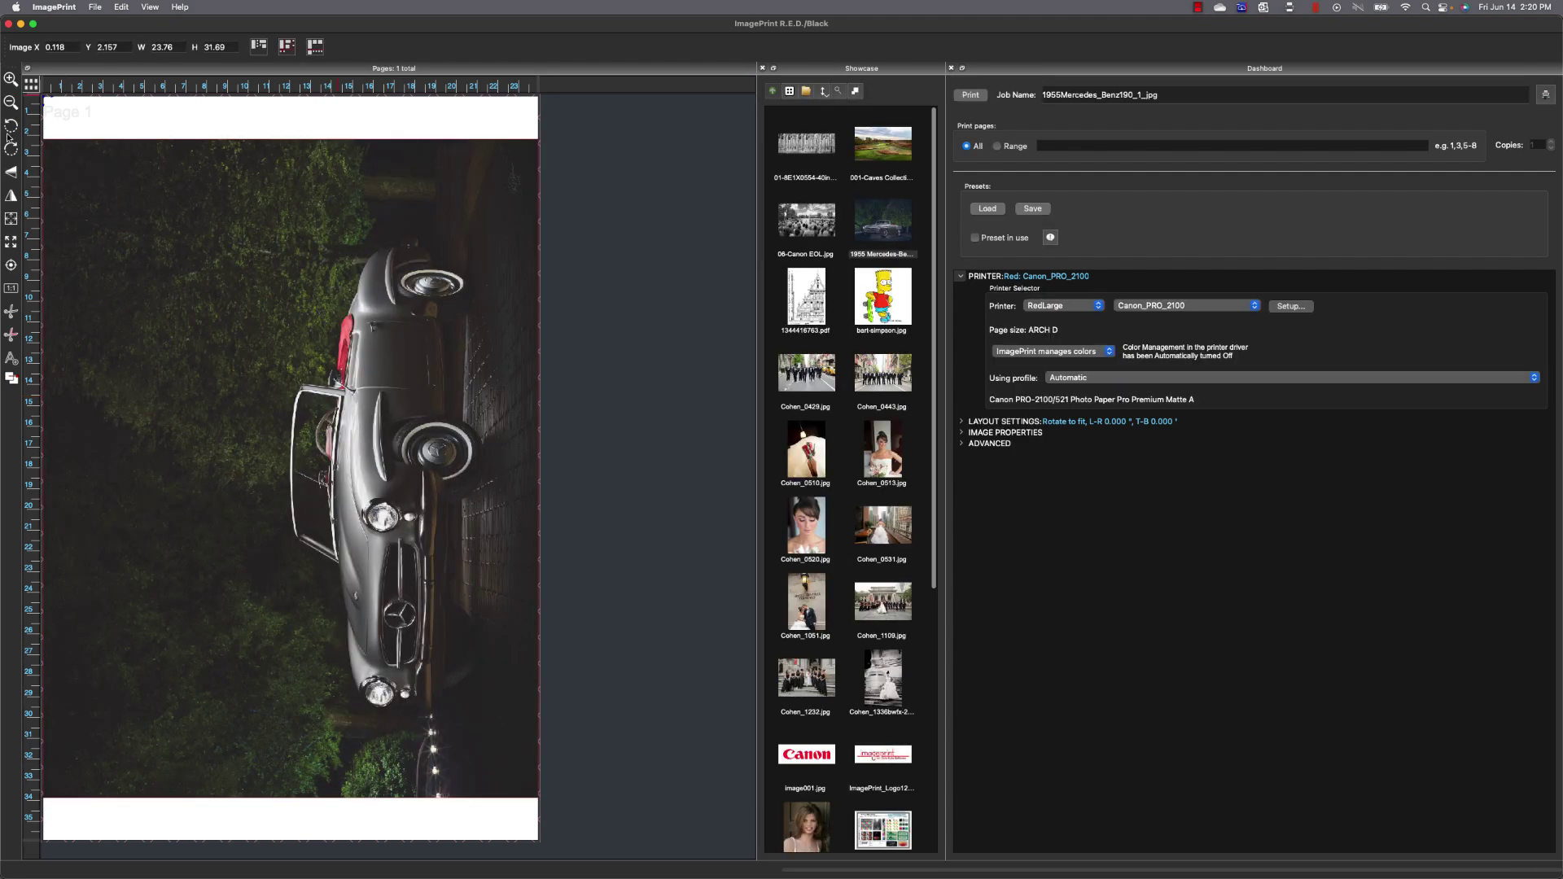
pyautogui.click(10, 150)
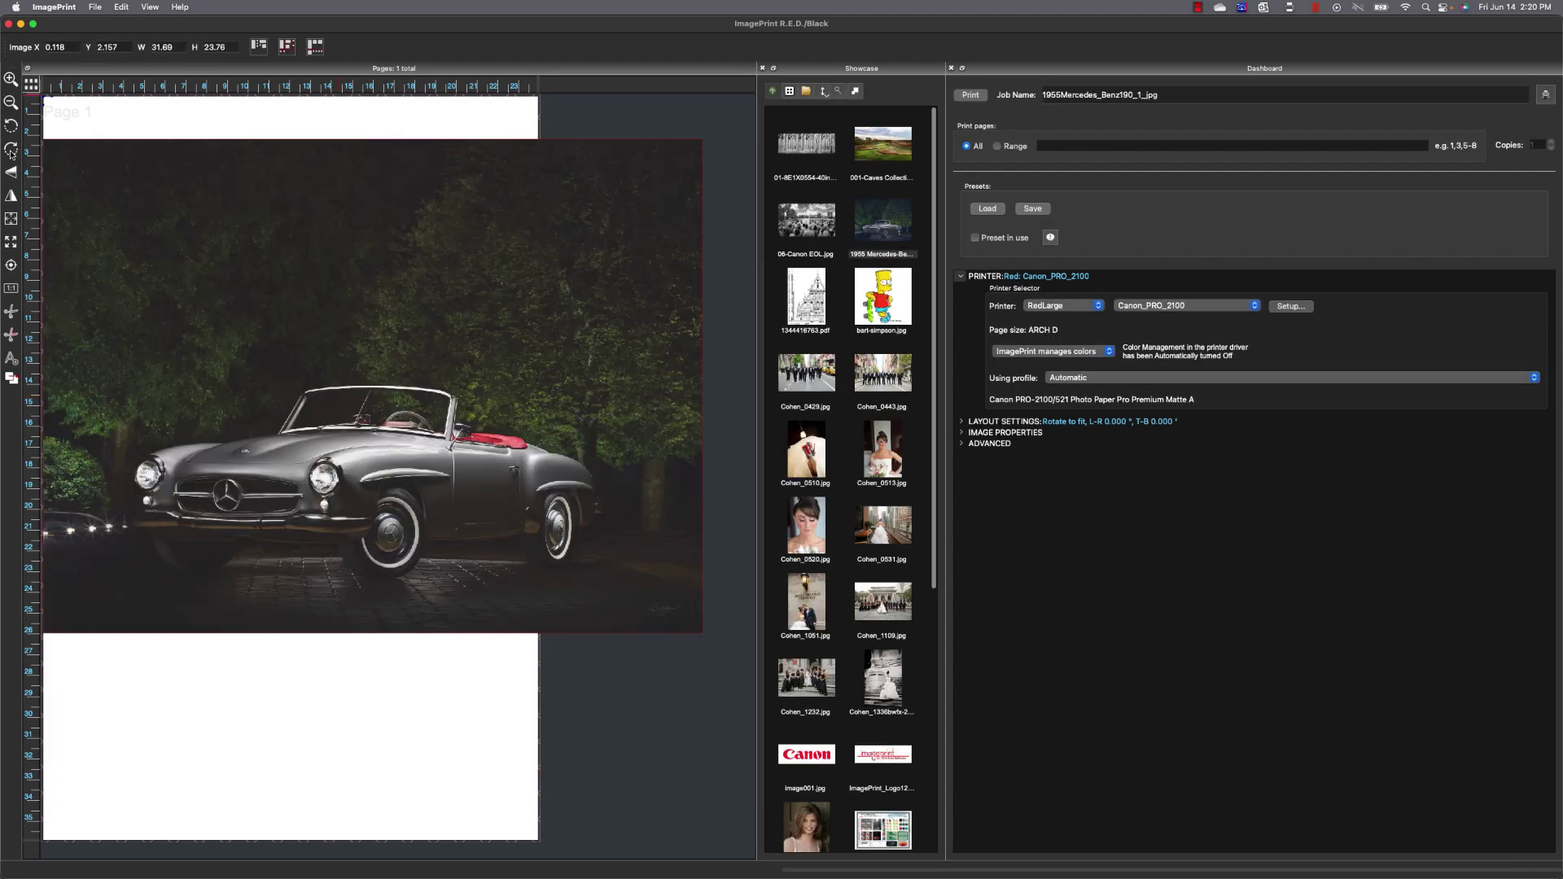
pyautogui.doubleClick(154, 296)
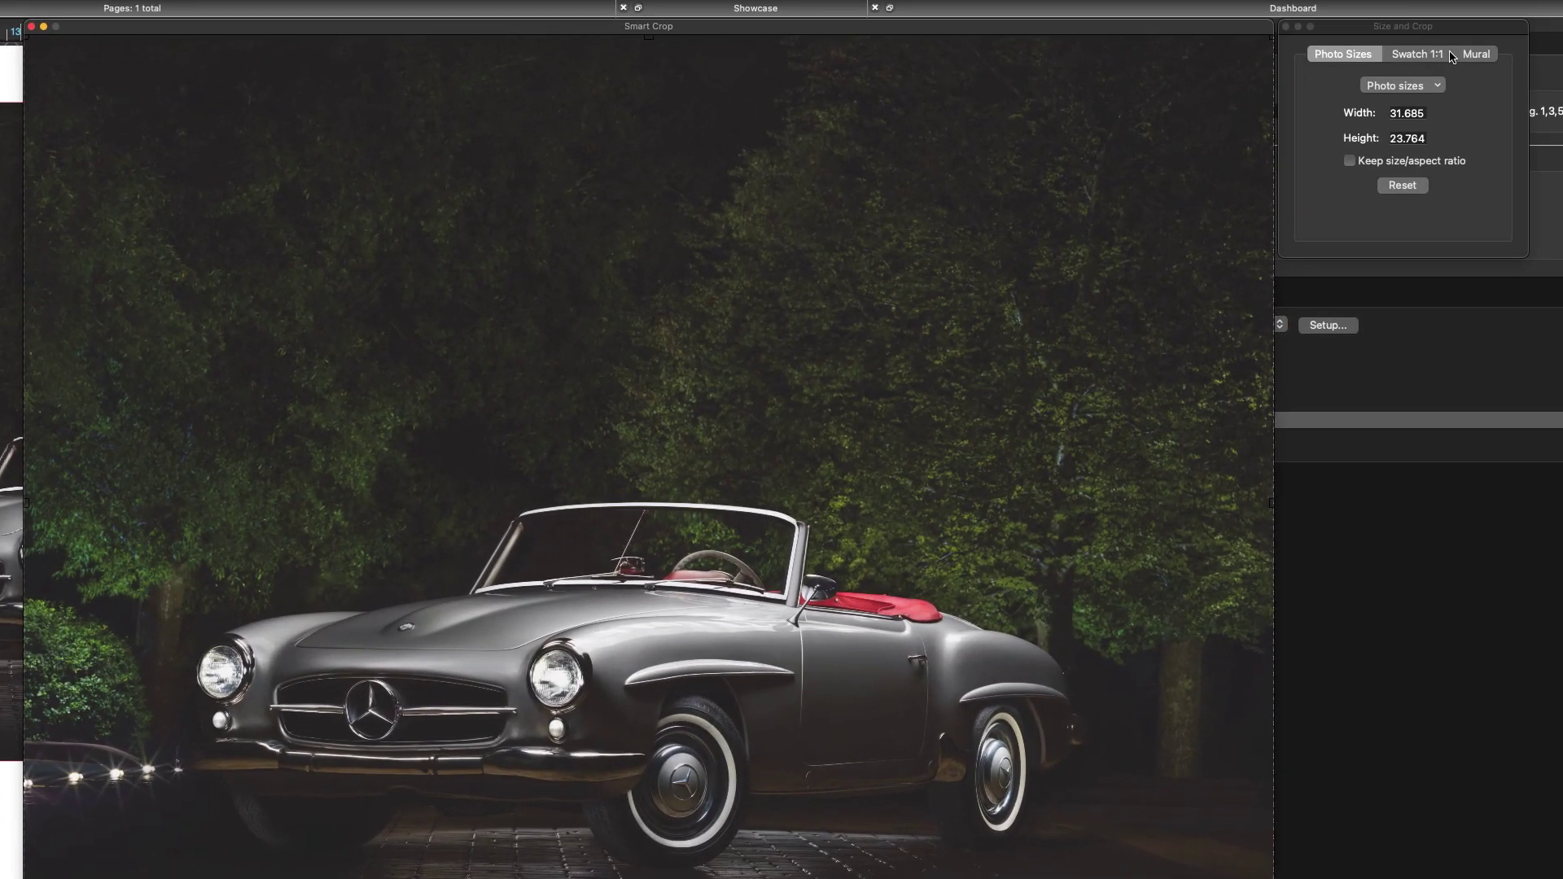
# Step: Apply a mural 71 inches wide by 60 inches high and shift its crop area to the photo's left edge
pyautogui.click(1481, 55)
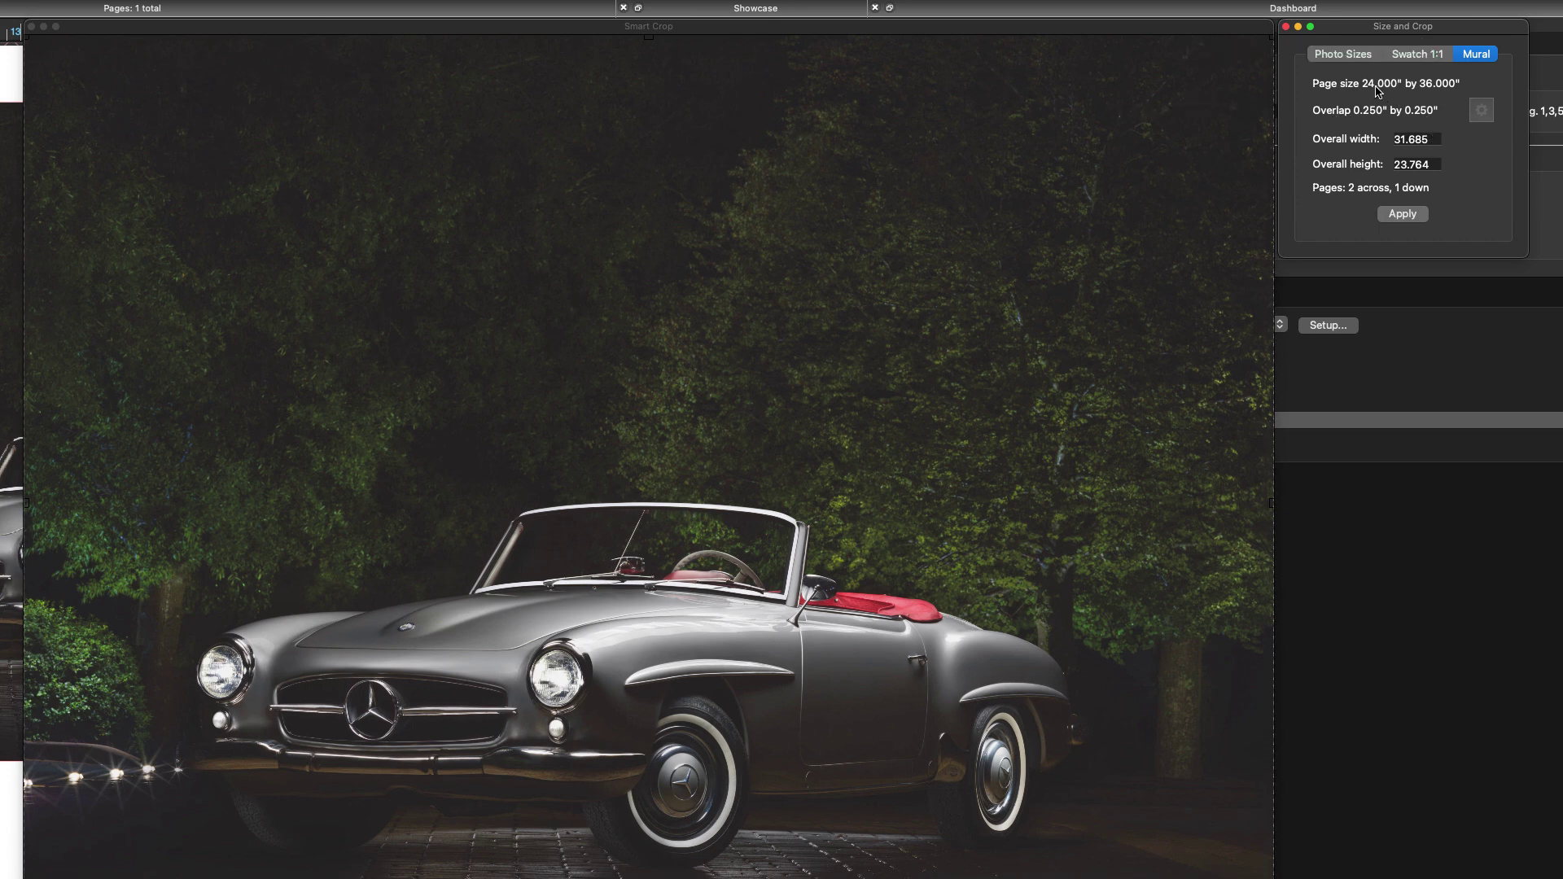
pyautogui.moveTo(1433, 139); pyautogui.dragTo(1392, 139)
pyautogui.write('71')
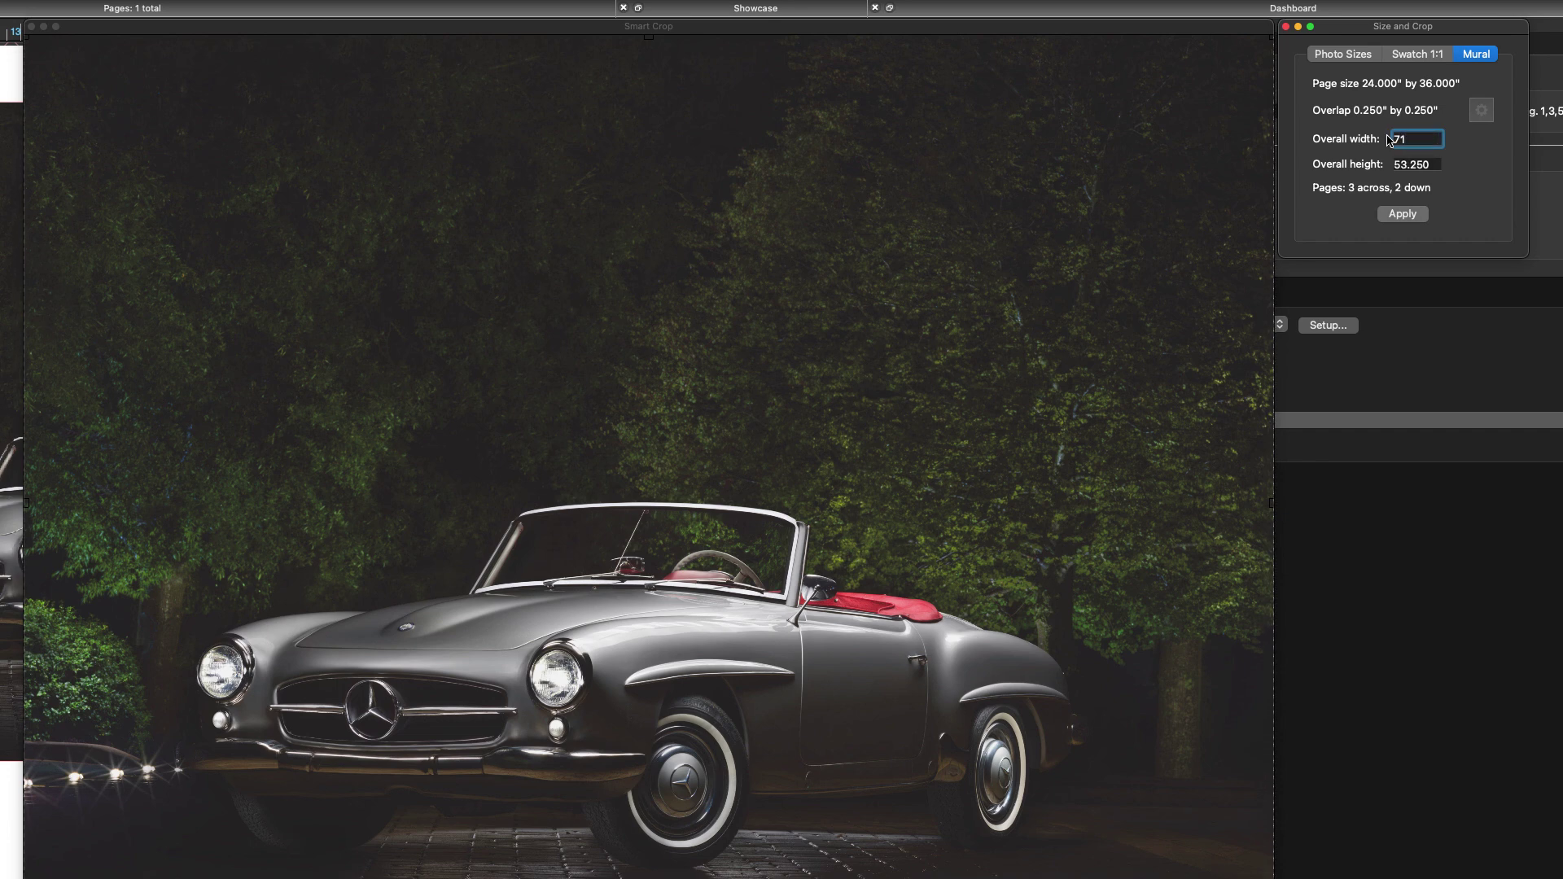
pyautogui.press('Tab')
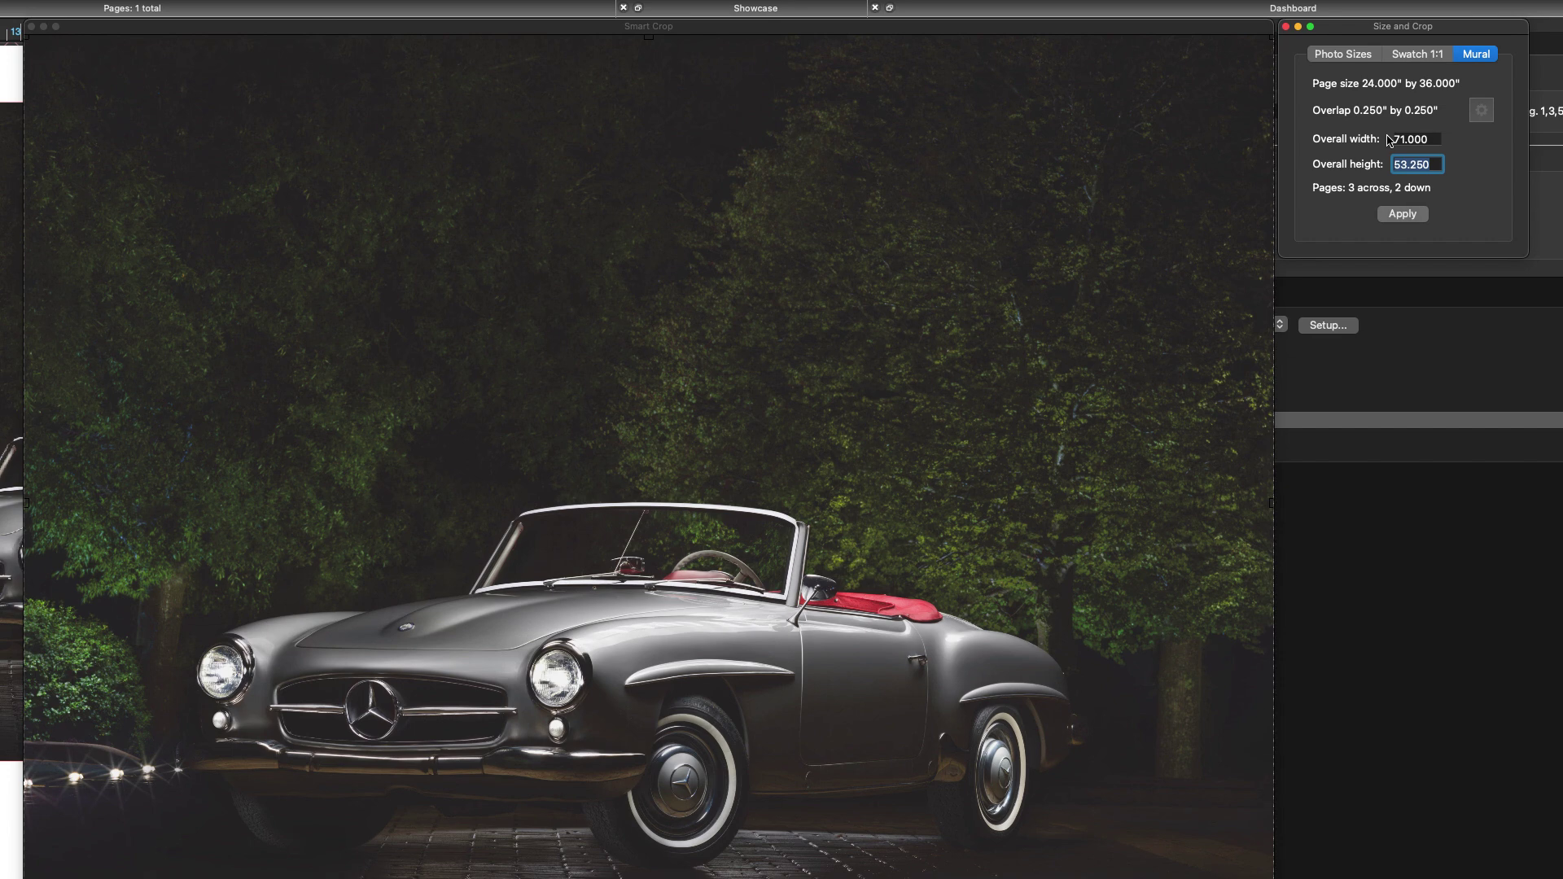
pyautogui.write('60')
pyautogui.click(1402, 215)
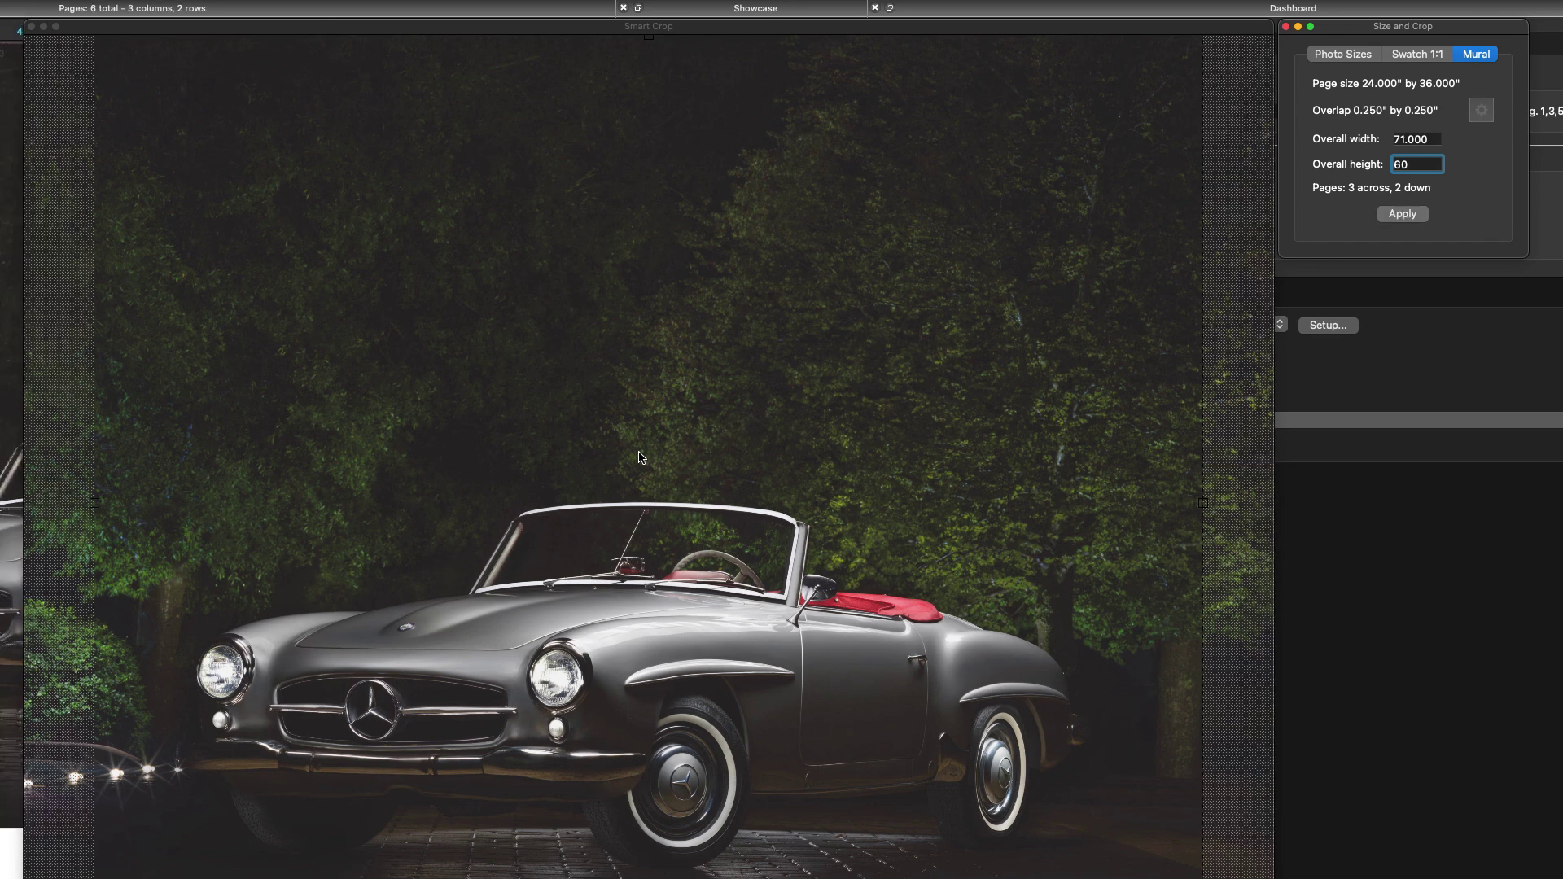
pyautogui.moveTo(642, 457)
pyautogui.mouseDown()
pyautogui.moveTo(715, 458)
pyautogui.moveTo(578, 457)
pyautogui.mouseUp()
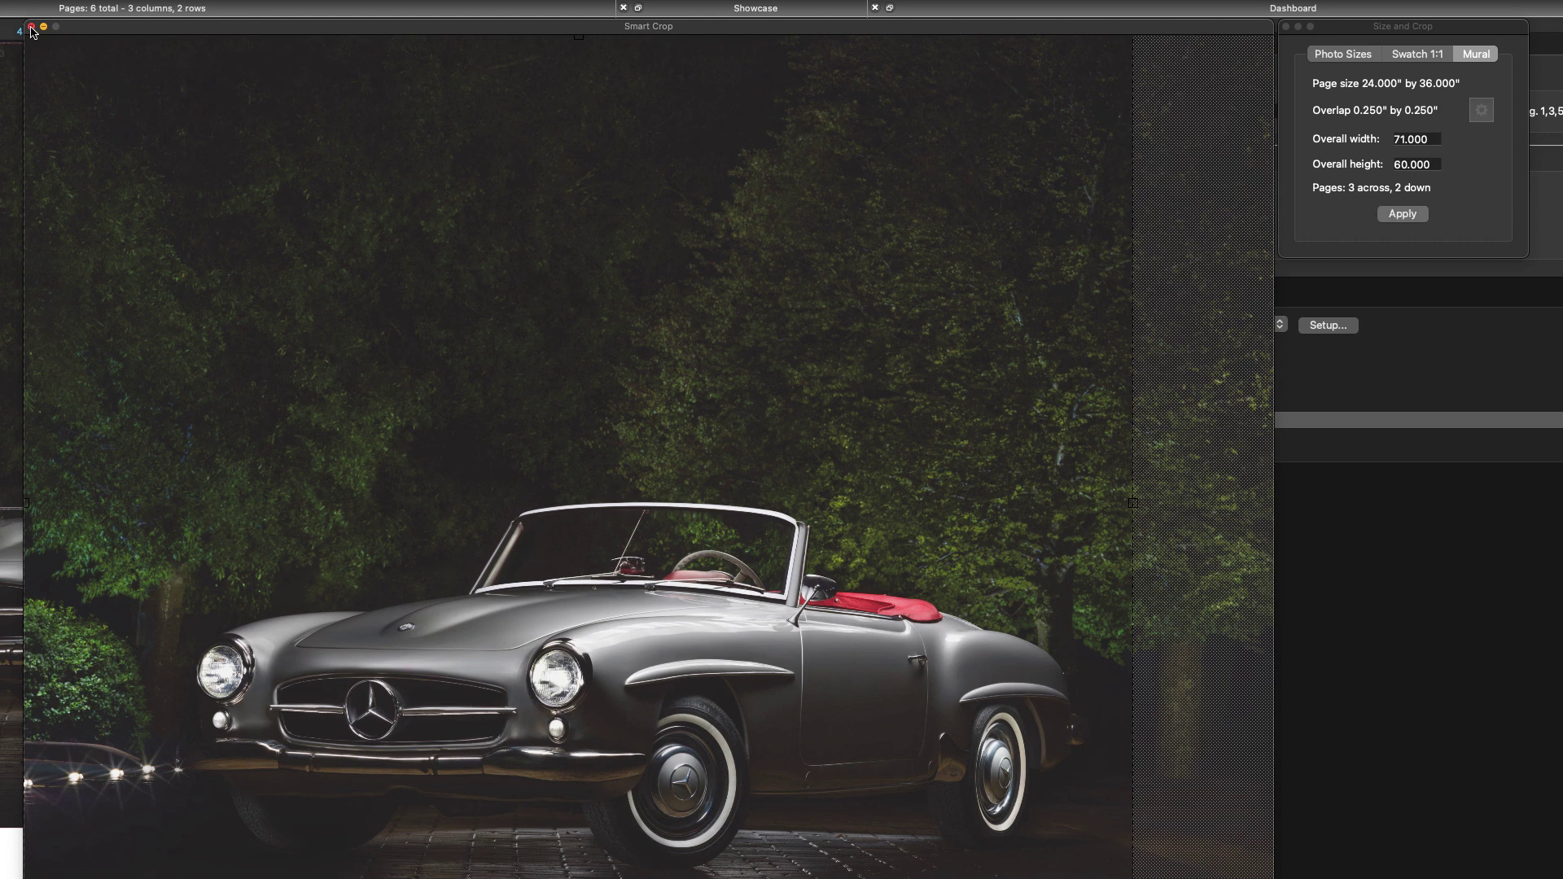
pyautogui.click(31, 31)
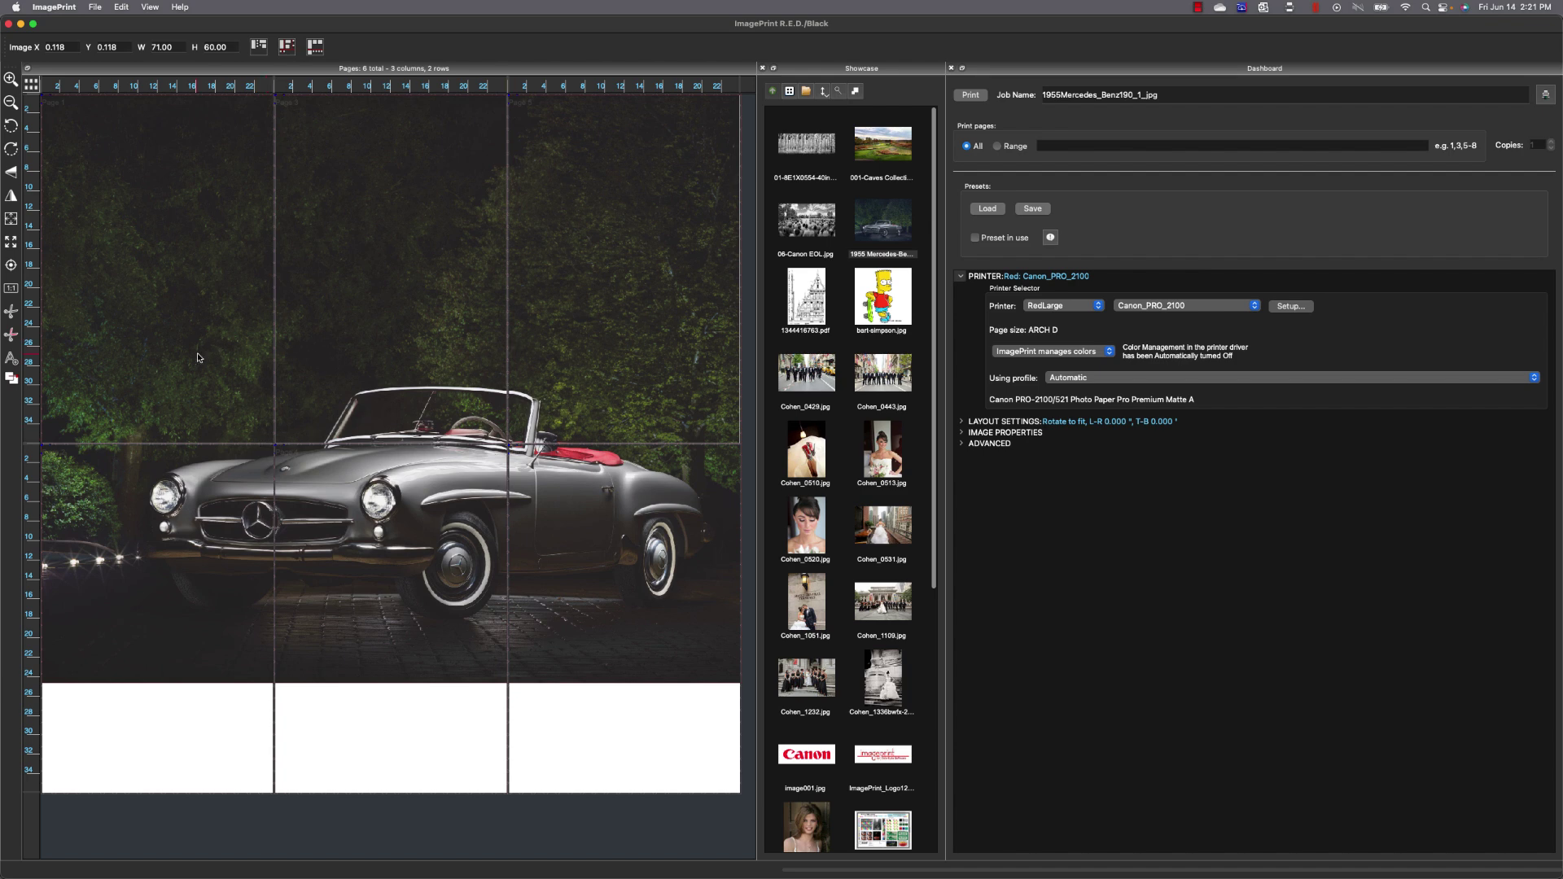
# Step: Nudge the mural image down across the page spread to a Y position of 7.568 inches
pyautogui.press('Down')
pyautogui.press('Down')
pyautogui.press('Down')
pyautogui.press('Down')
pyautogui.press('Down')
pyautogui.press('Down')
pyautogui.press('Down')
pyautogui.press('Down')
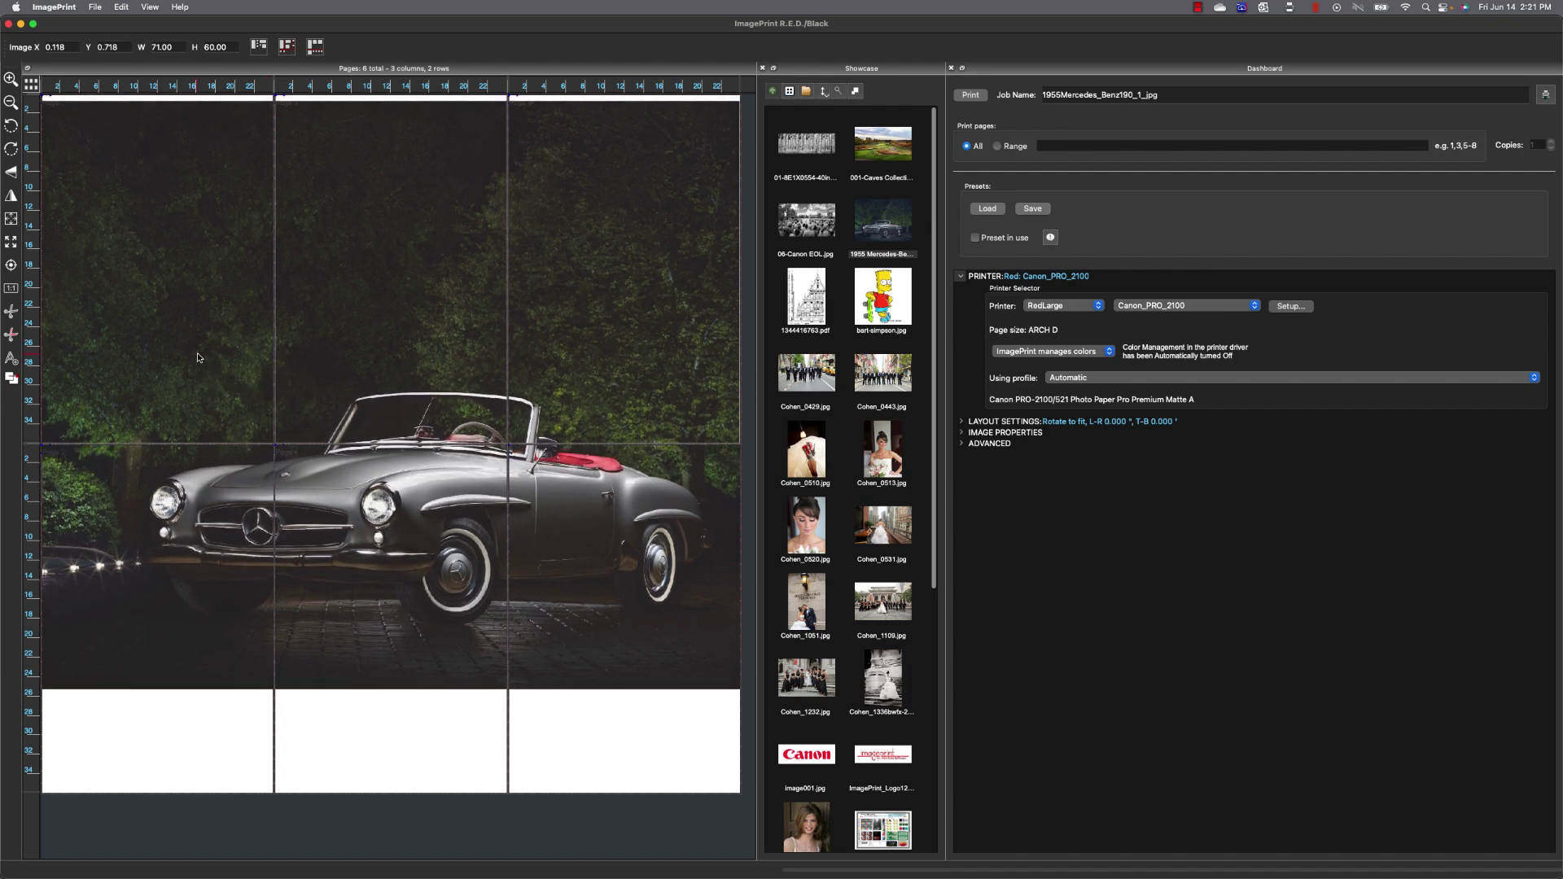
pyautogui.press('Down')
pyautogui.press('Down')
pyautogui.press('Down')
pyautogui.press('Down')
pyautogui.press('Down')
pyautogui.press('Down')
pyautogui.press('Down')
pyautogui.press('Down')
pyautogui.press('Down')
pyautogui.press('Down')
pyautogui.press('Down')
pyautogui.press('Down')
pyautogui.press('Down')
pyautogui.press('Down')
pyautogui.press('Down')
pyautogui.press('Down')
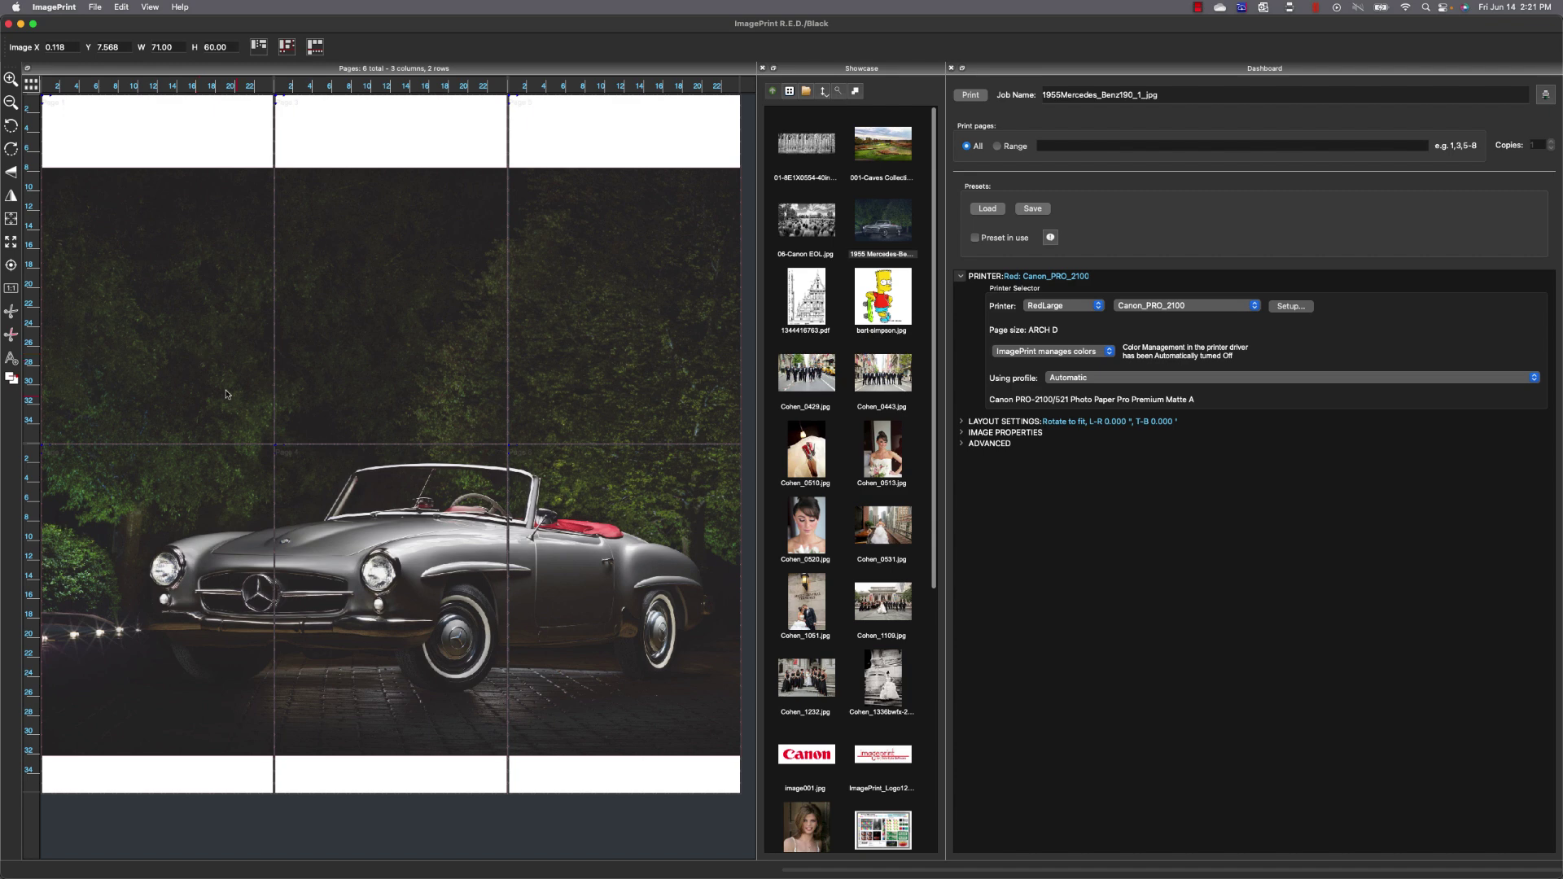
# Step: Switch the page overlap off and back on in the Pages preferences
pyautogui.click(53, 8)
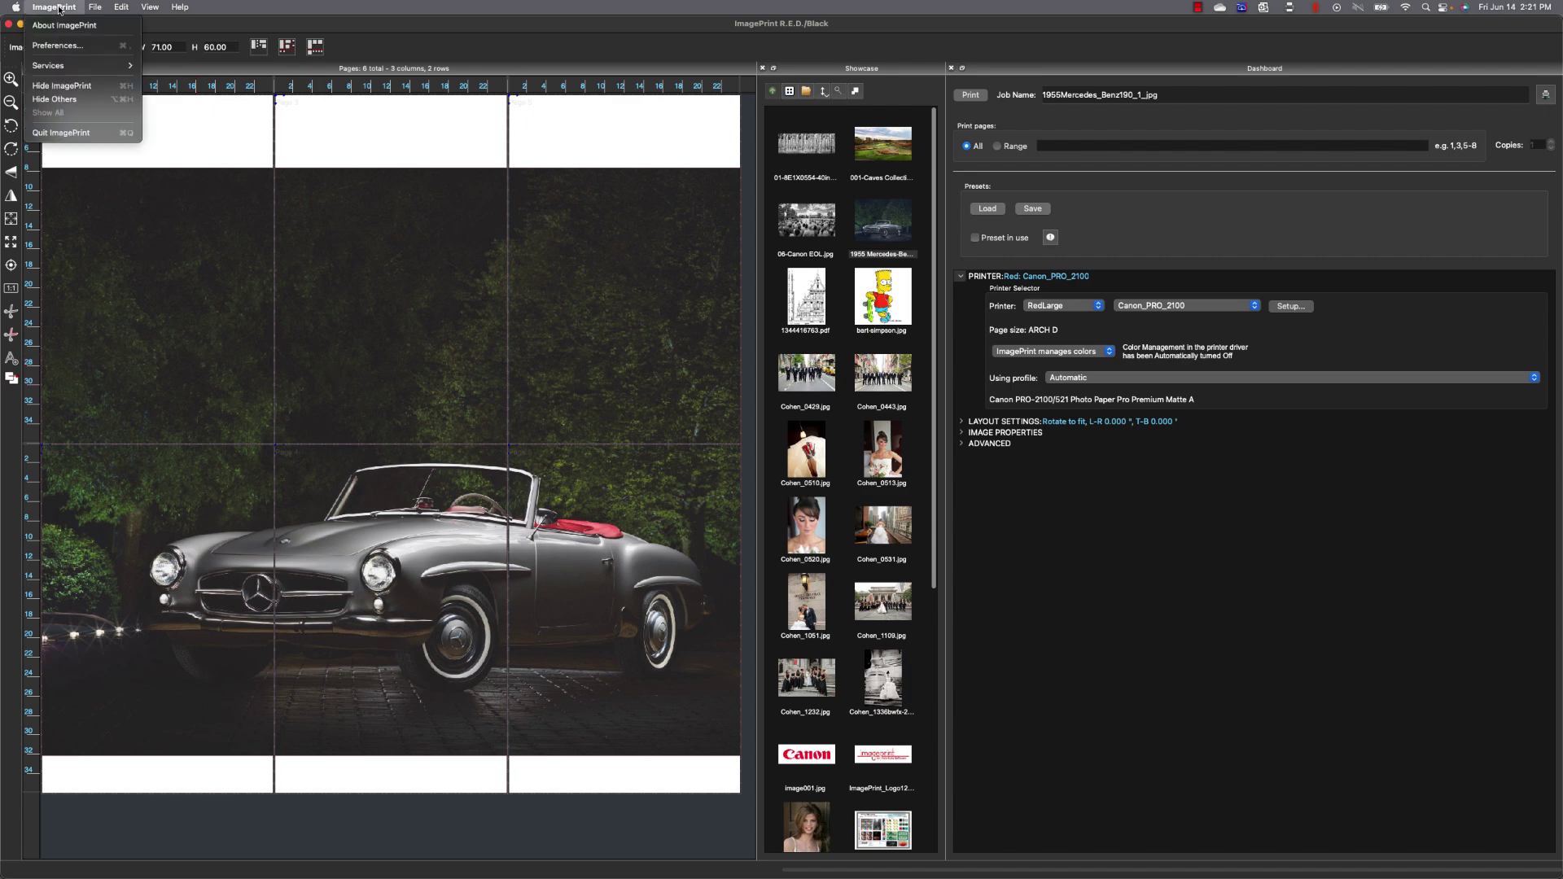
pyautogui.click(57, 45)
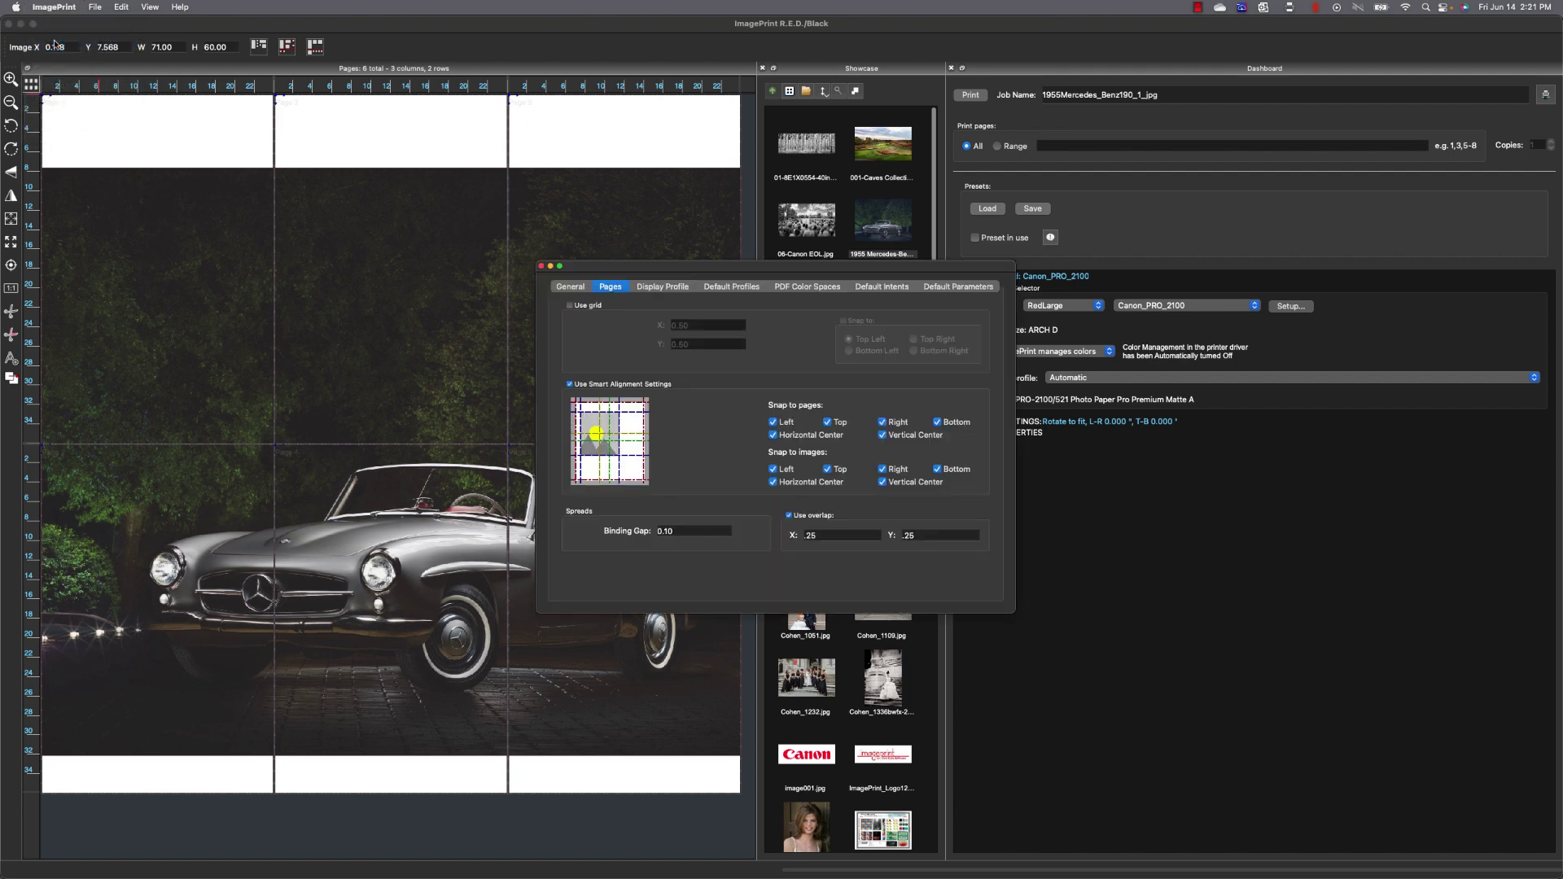
pyautogui.moveTo(698, 268); pyautogui.dragTo(927, 230)
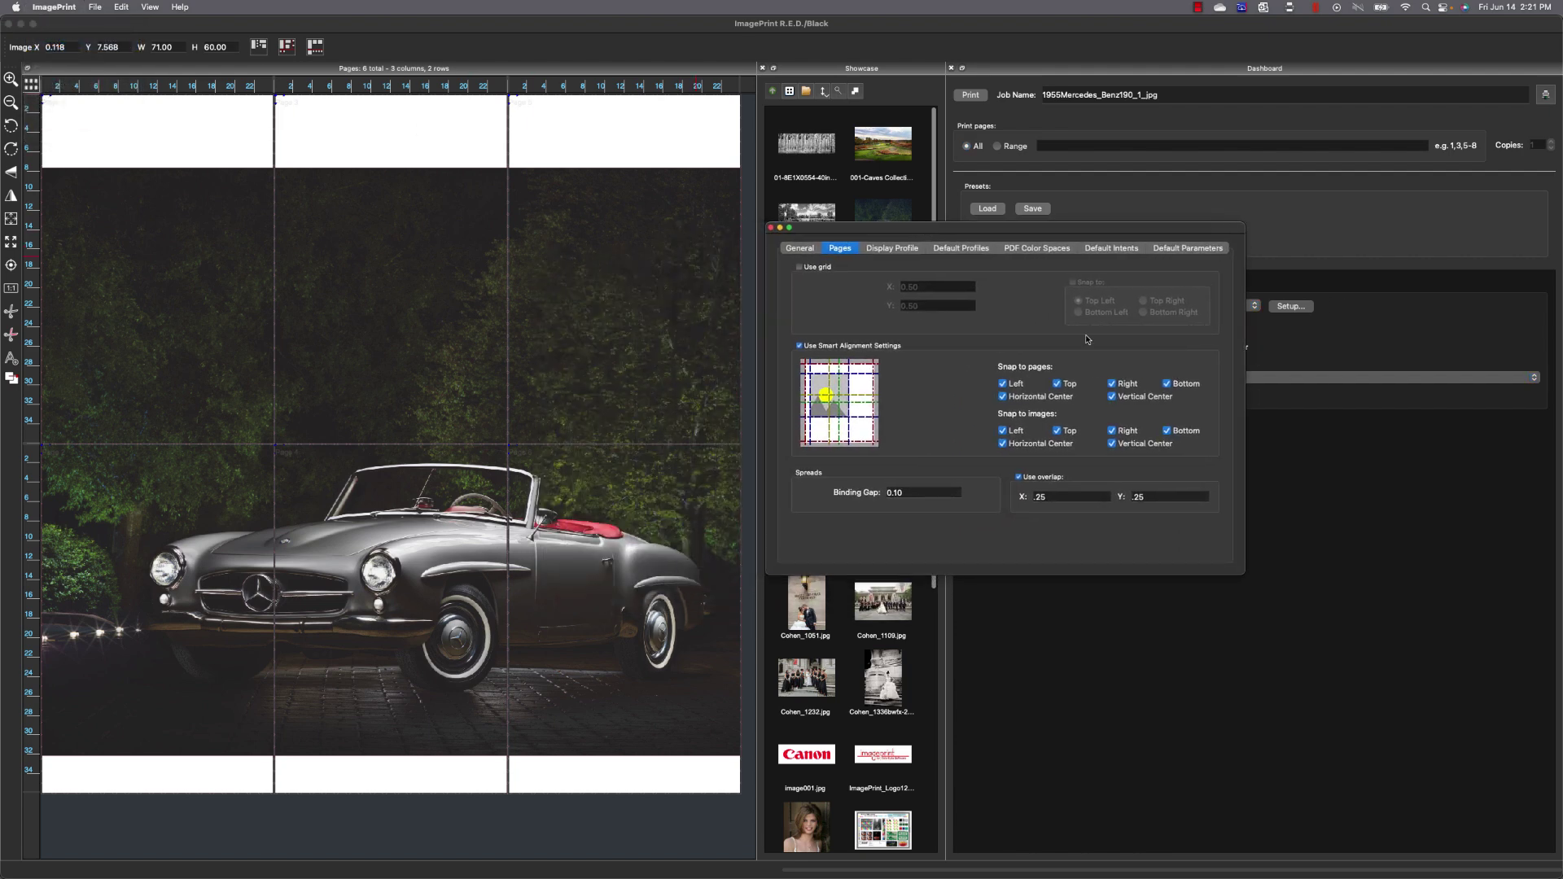
pyautogui.click(1019, 478)
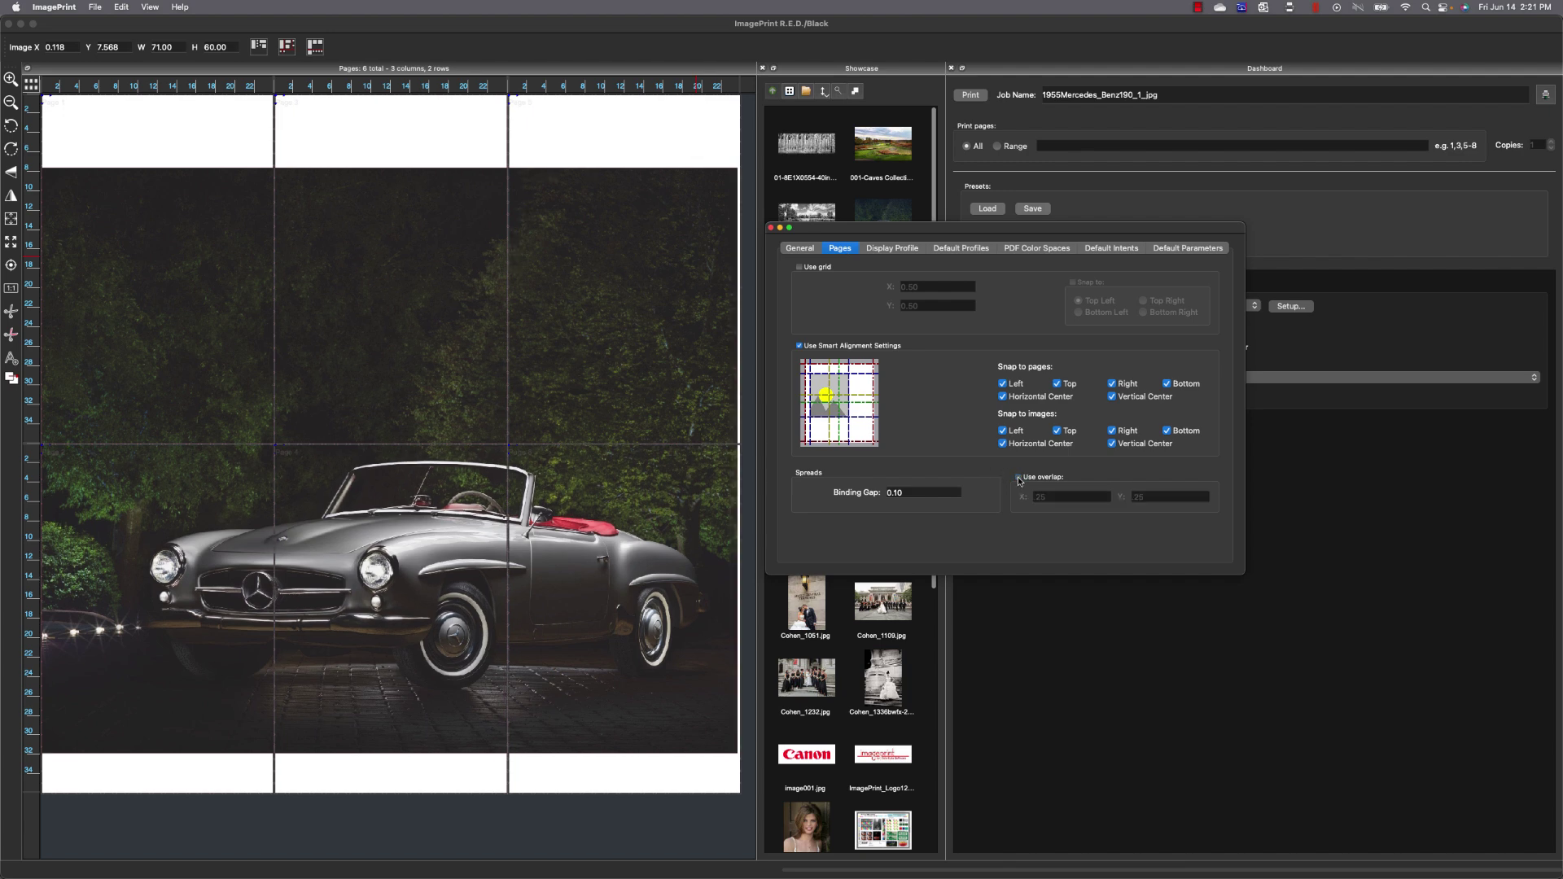
pyautogui.click(1019, 478)
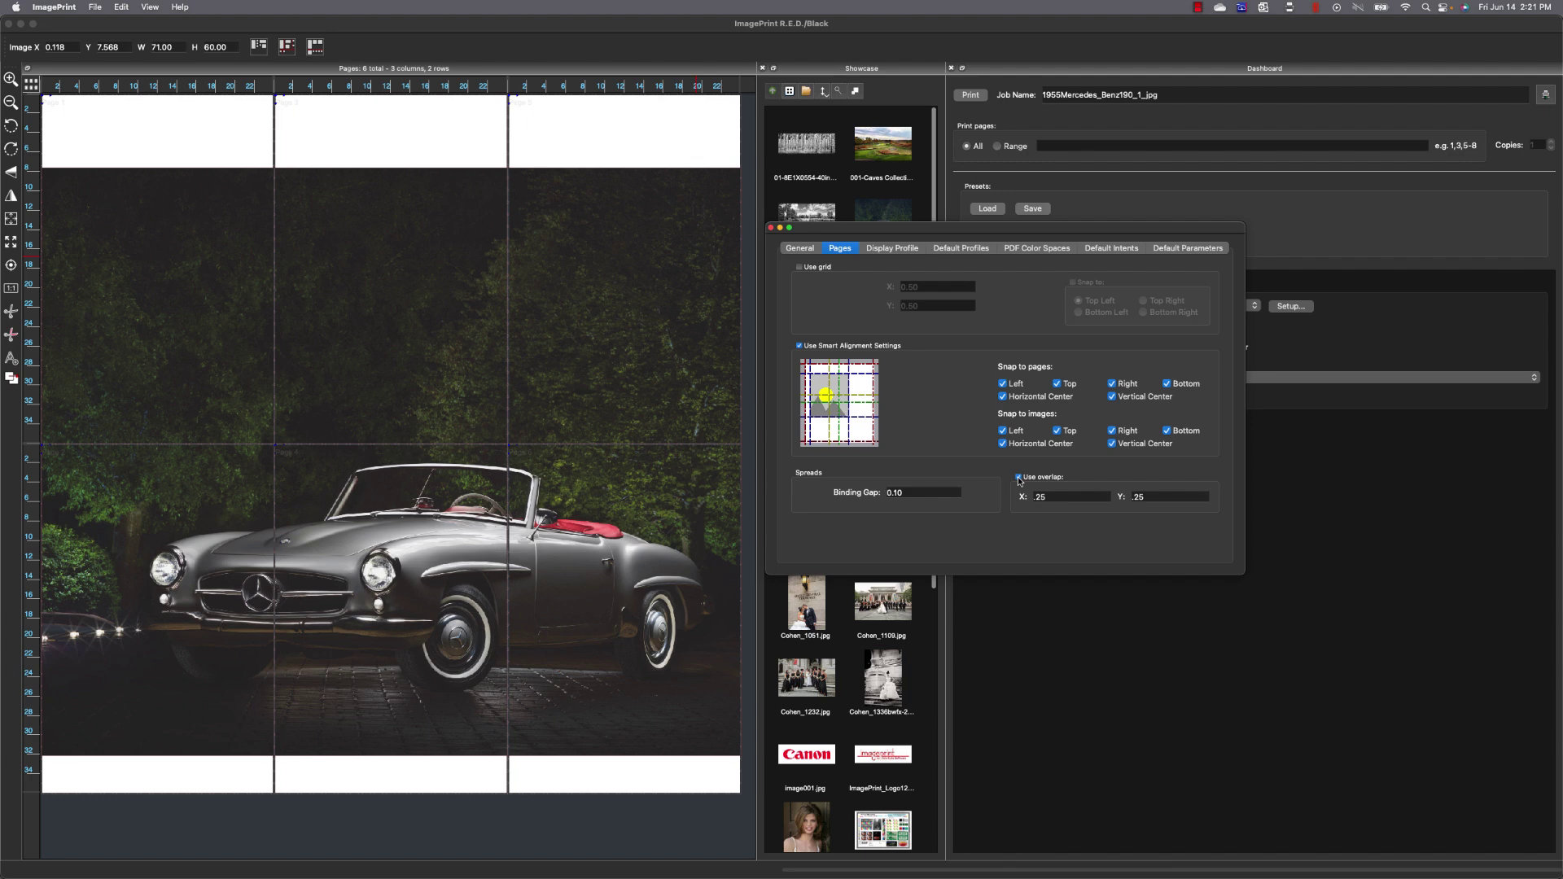
pyautogui.click(771, 229)
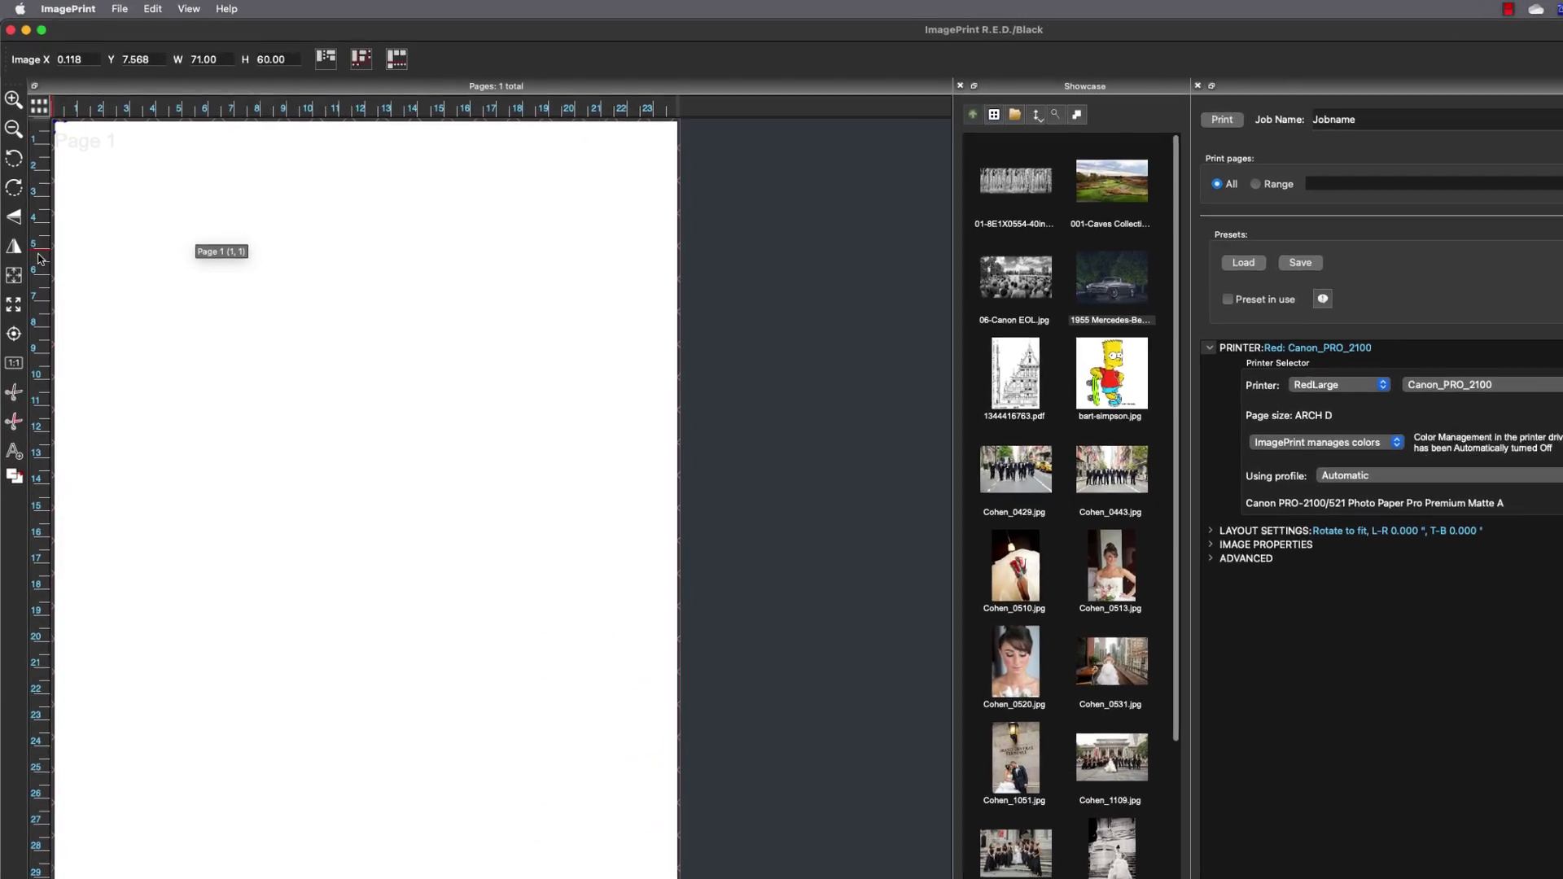
# Step: Add a vertical guide at about 2.03 inches and a horizontal guide at about 3 inches on the blank page
pyautogui.click(111, 275)
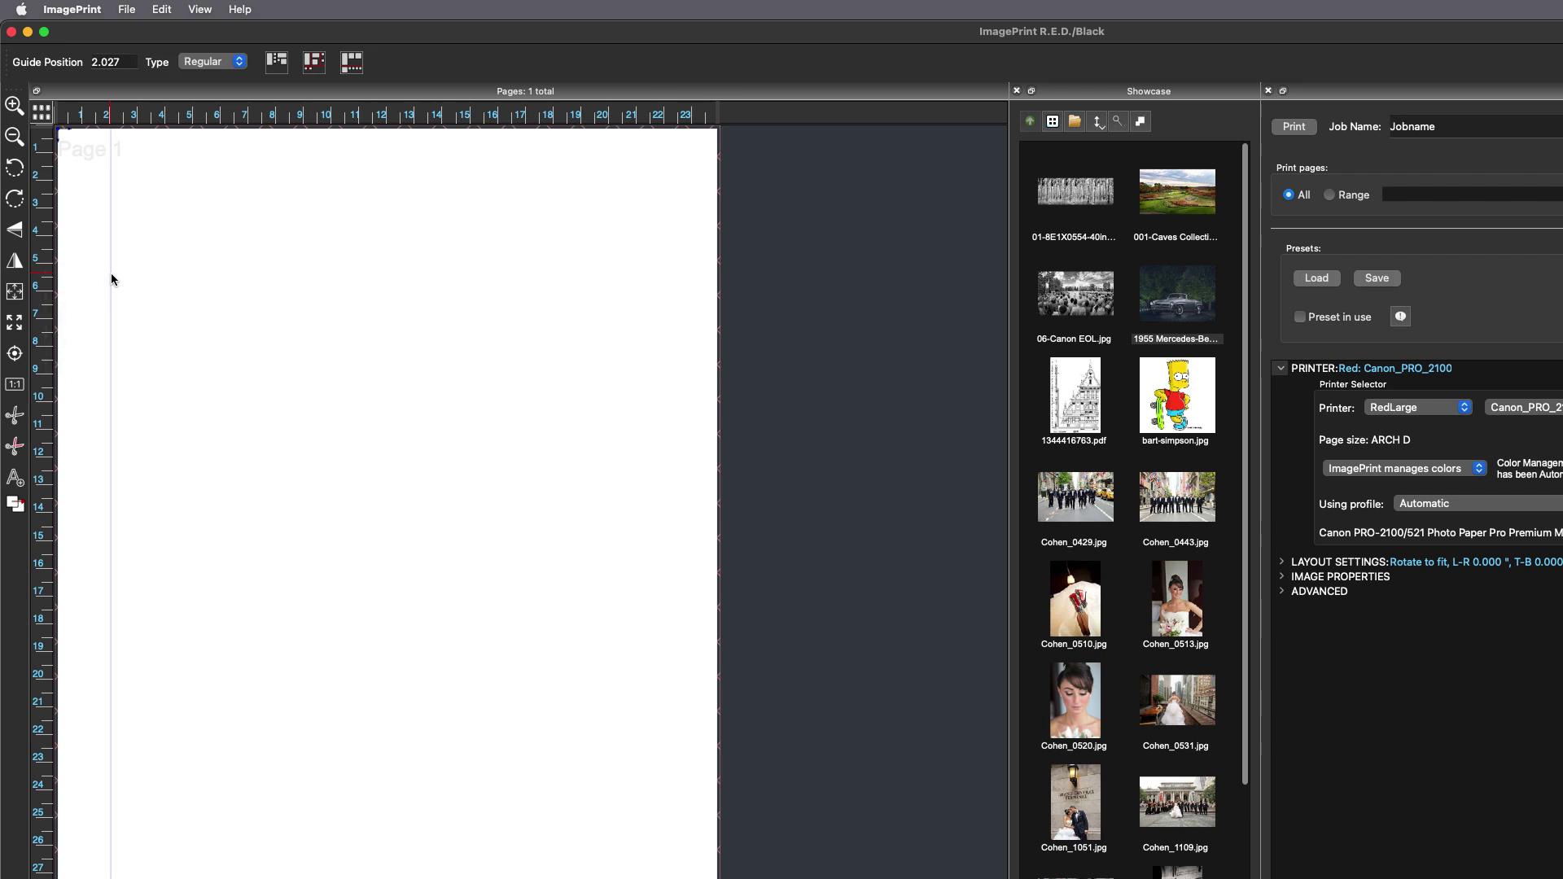
pyautogui.moveTo(252, 118); pyautogui.dragTo(243, 208)
pyautogui.moveTo(243, 207); pyautogui.dragTo(244, 208)
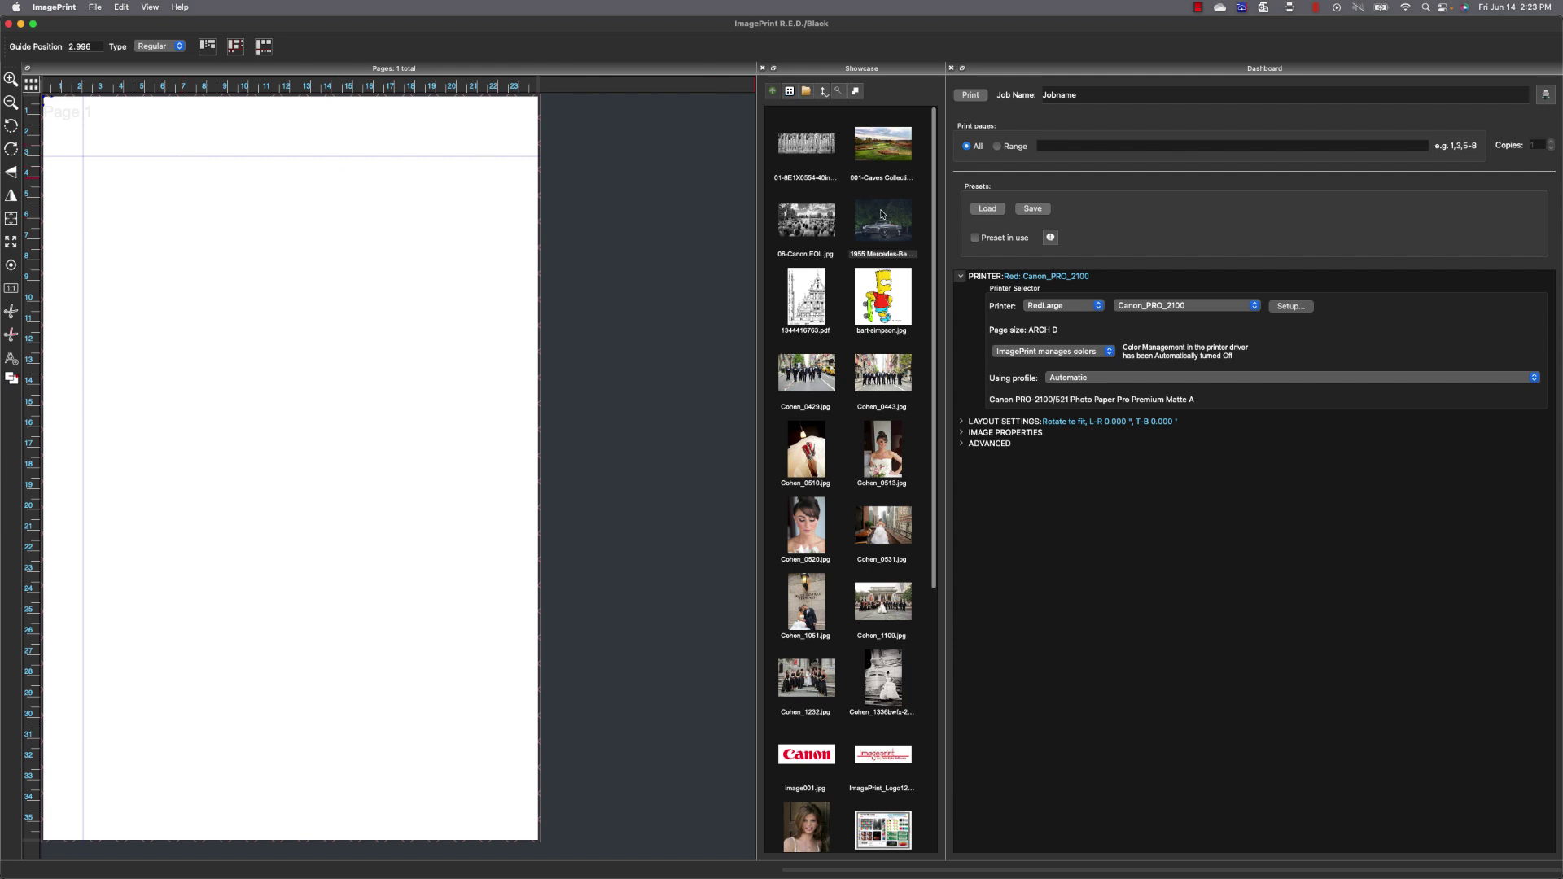
# Step: Place the 1955 Mercedes-Benz image, scale it to about 20.75 by 27.66 inches, and align its top-left corner to the guides' intersection
pyautogui.moveTo(893, 220); pyautogui.dragTo(377, 255)
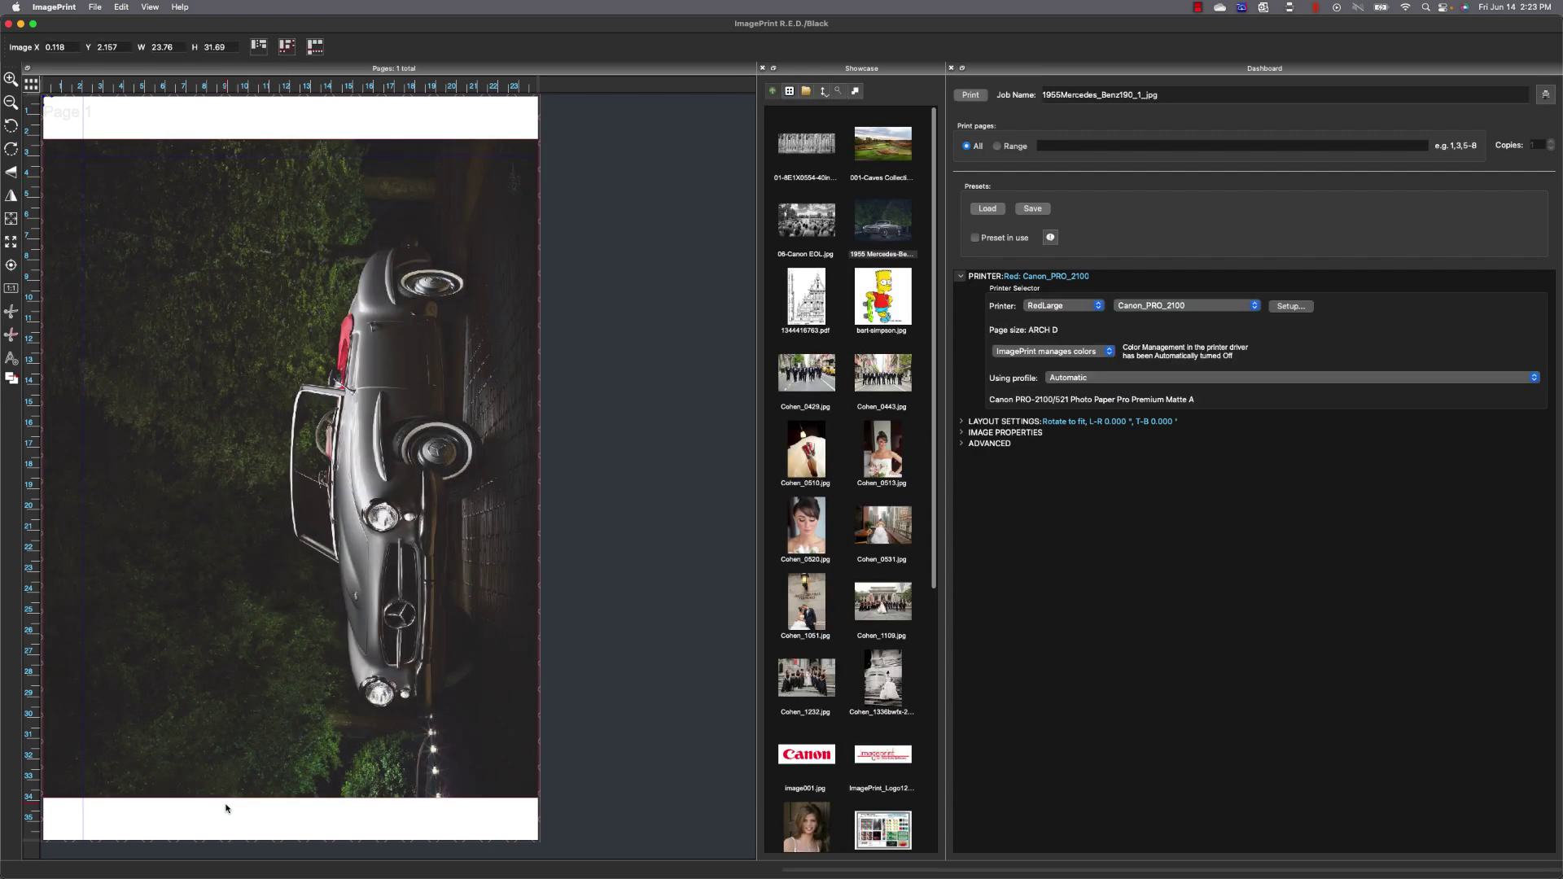
pyautogui.moveTo(230, 796); pyautogui.dragTo(230, 712)
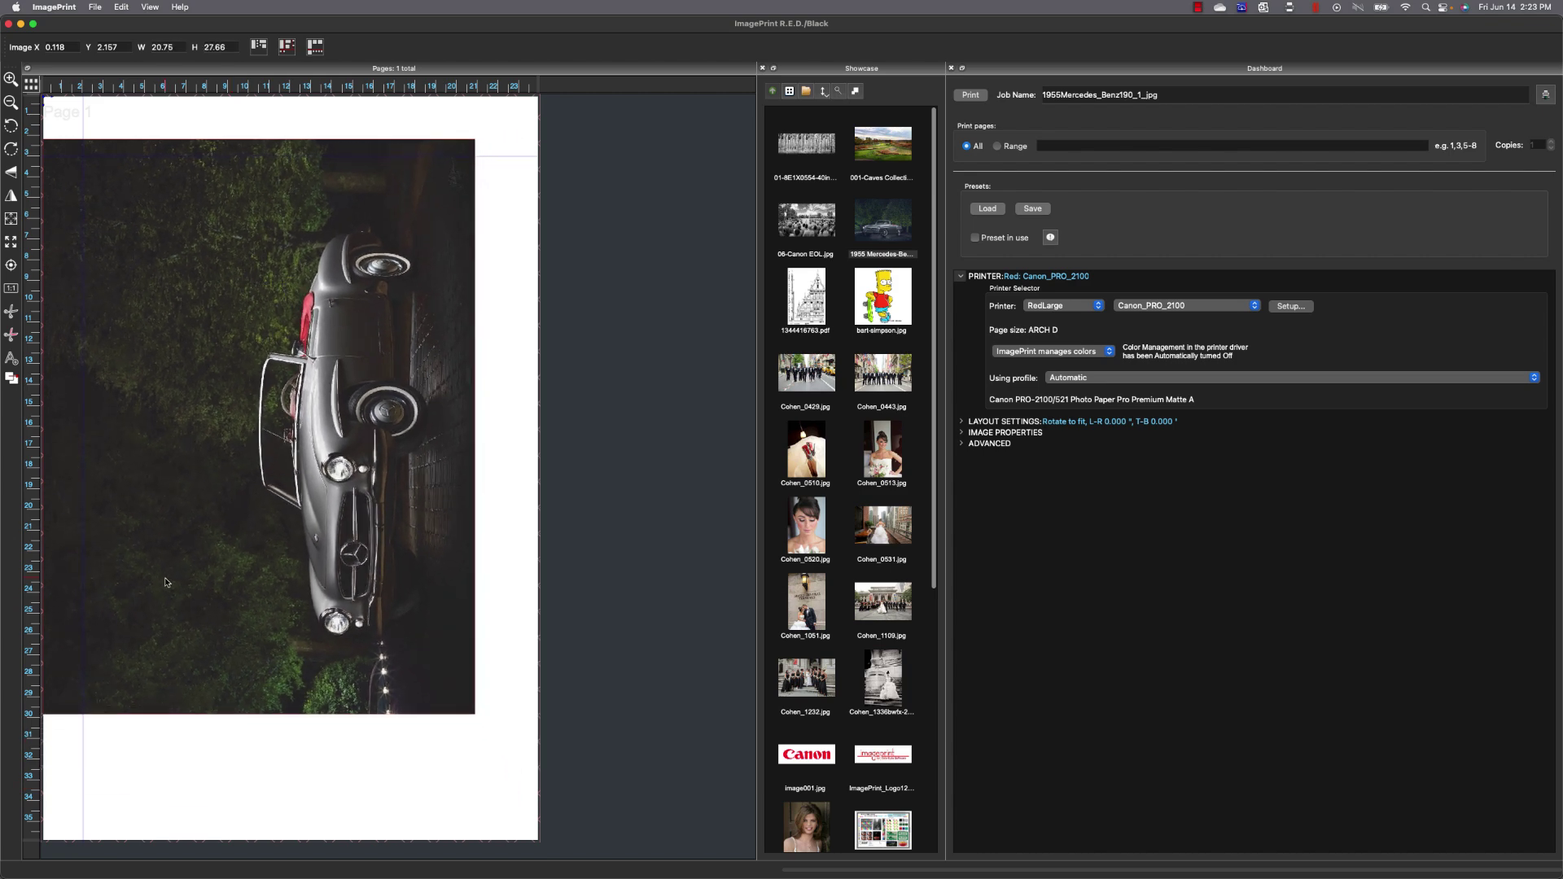
pyautogui.moveTo(168, 582); pyautogui.dragTo(208, 602)
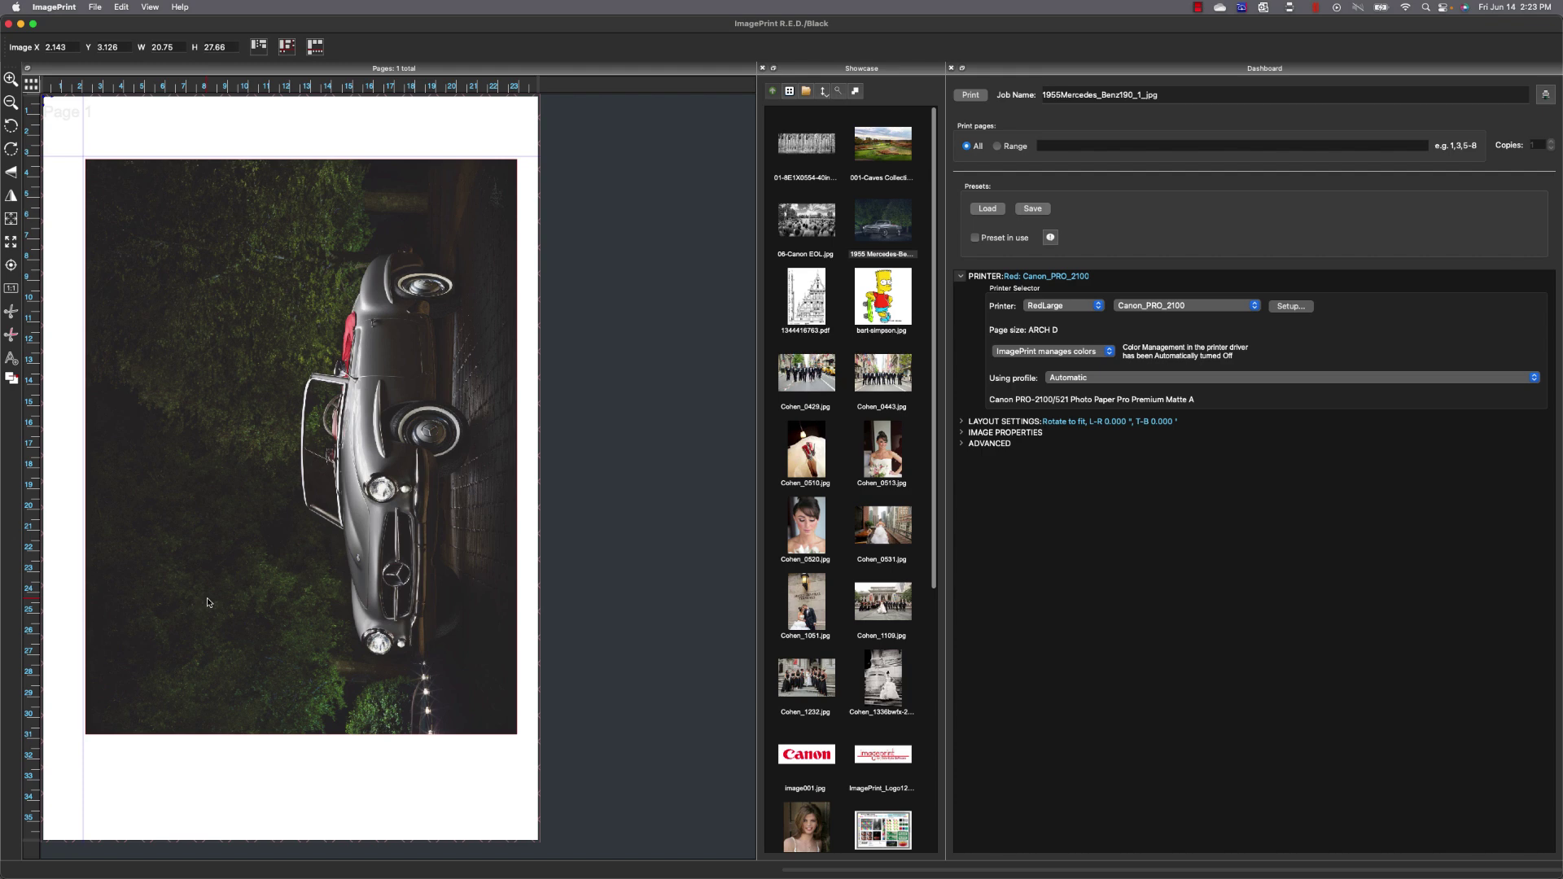
pyautogui.moveTo(207, 602); pyautogui.dragTo(205, 600)
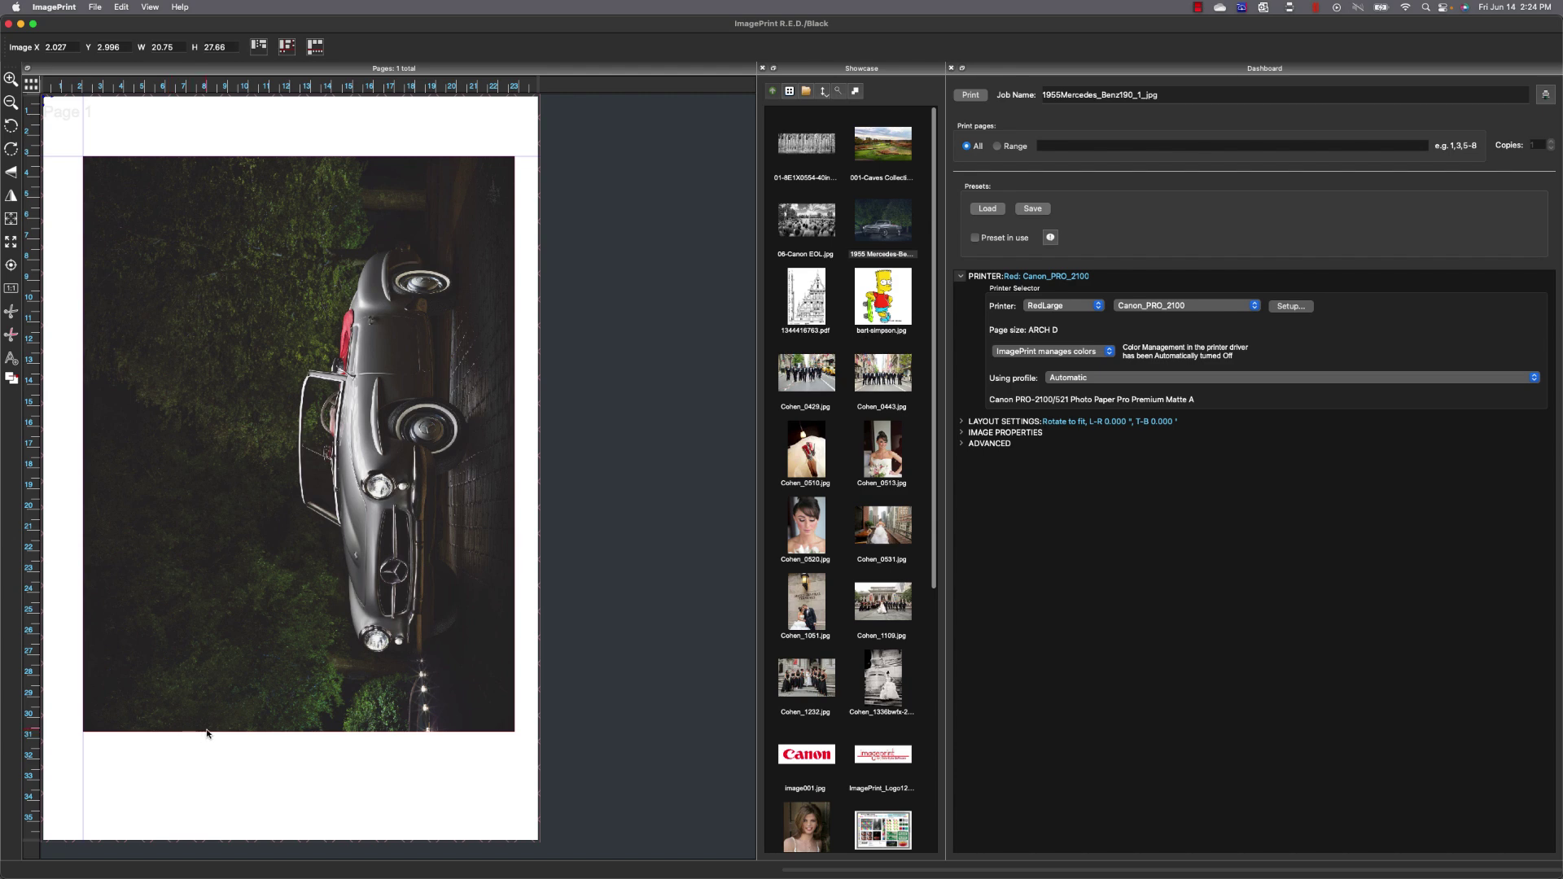
# Step: Add a vertical guide at about 21.05 inches and resize the car image to reach it, about 18.99 by 25.32 inches
pyautogui.moveTo(206, 733); pyautogui.dragTo(238, 481)
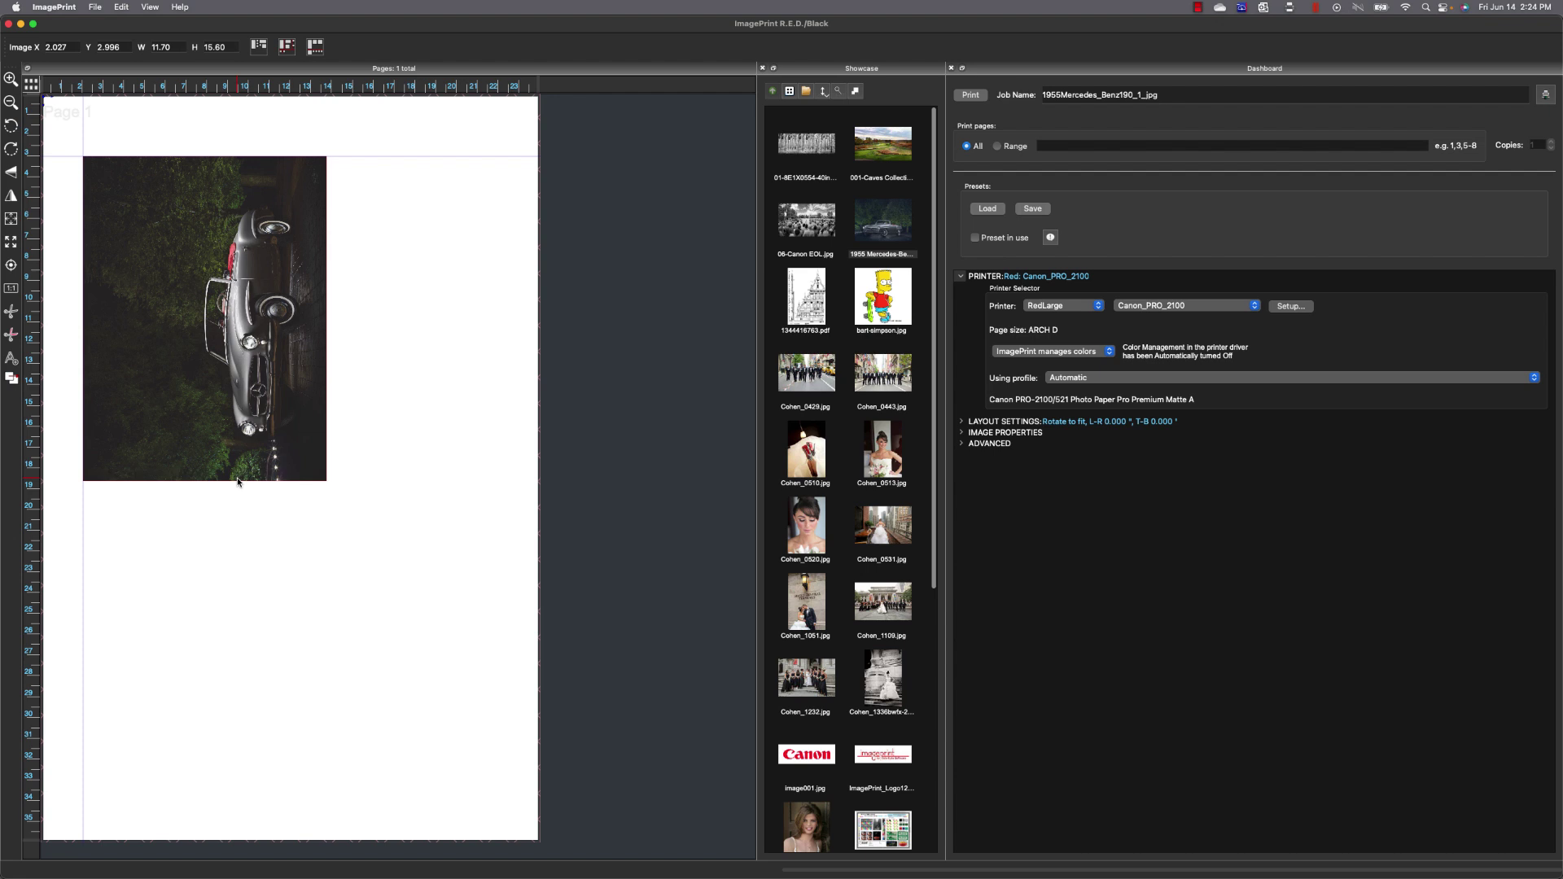
pyautogui.moveTo(237, 481); pyautogui.dragTo(299, 577)
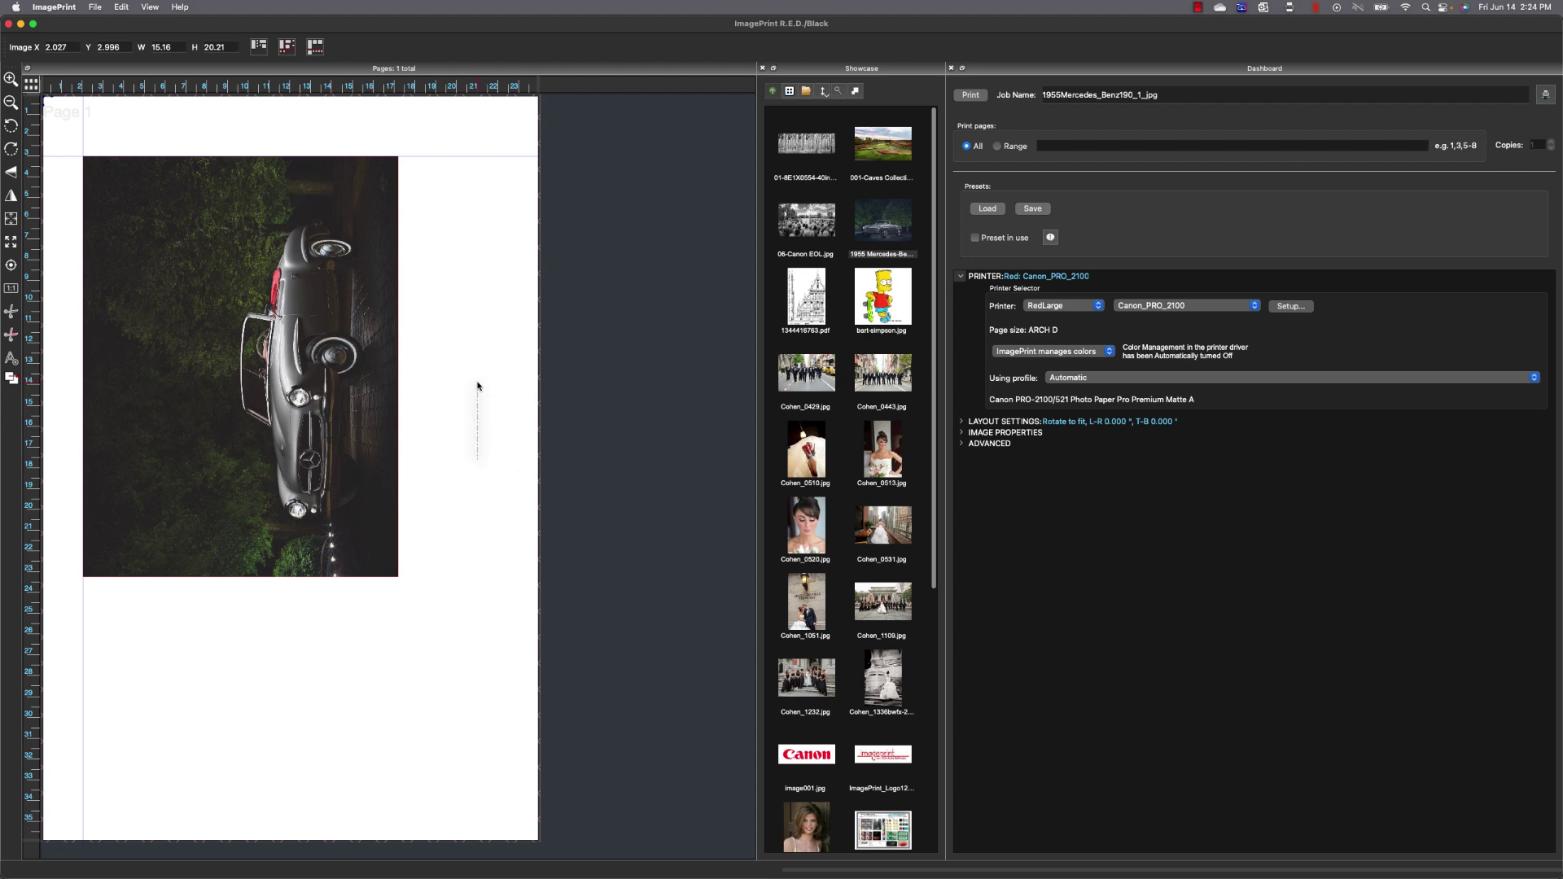
pyautogui.moveTo(478, 386); pyautogui.dragTo(477, 381)
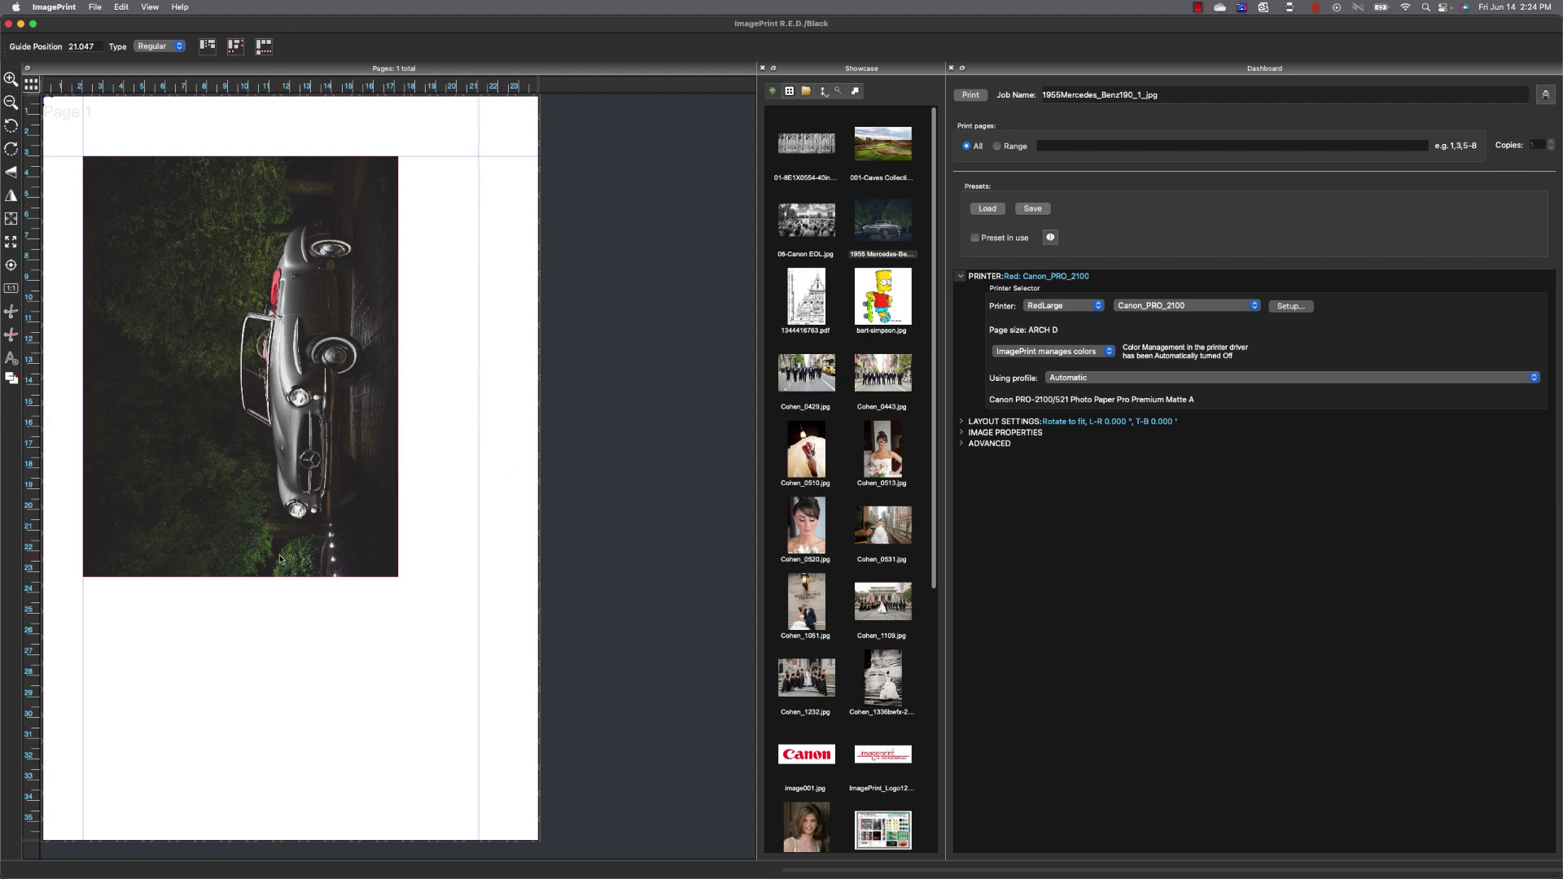
pyautogui.moveTo(268, 580); pyautogui.dragTo(322, 684)
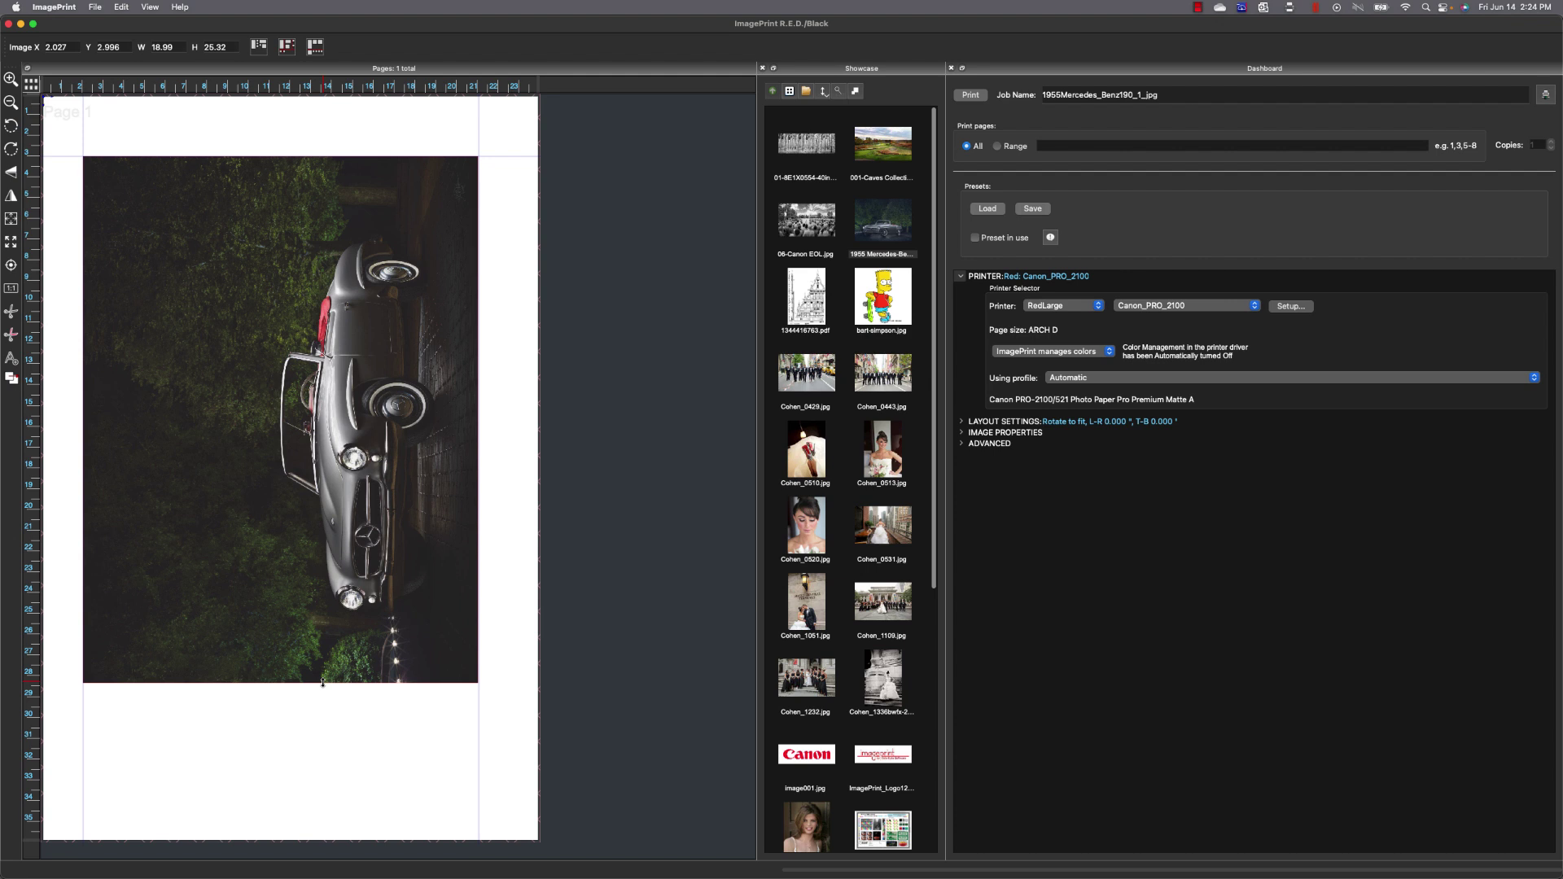